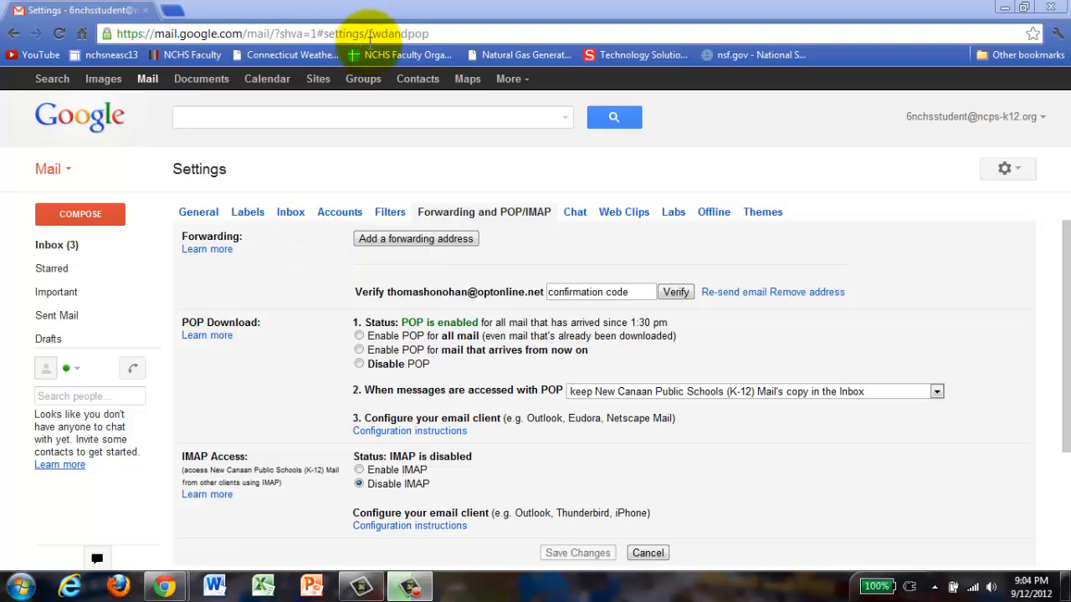
Tile the mail settings window to one half of the screen, and maximize it again.
drag(461, 9, 1066, 117)
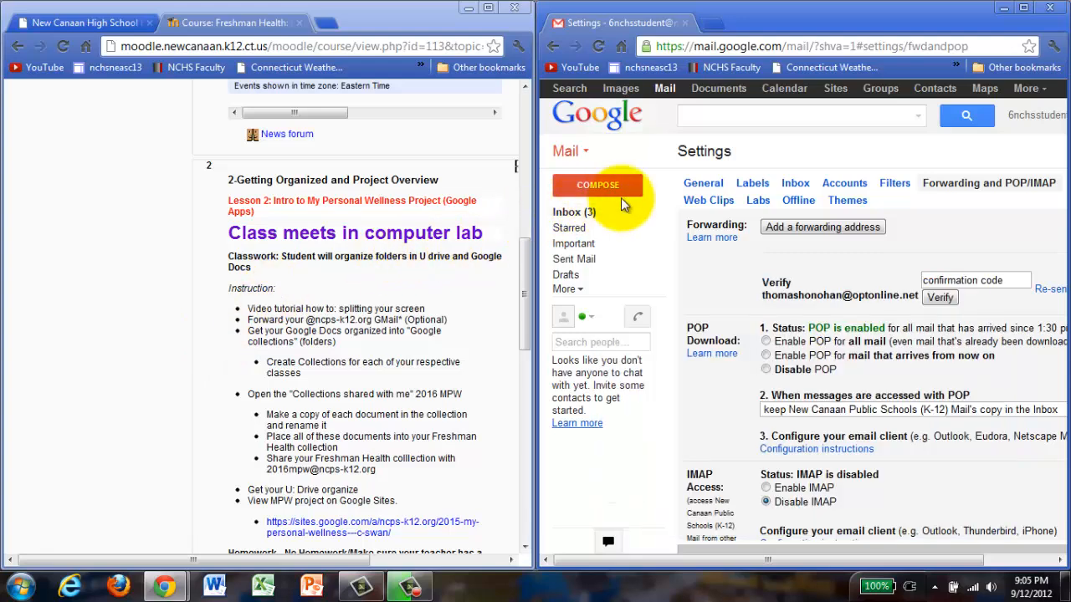
drag(877, 23, 653, 7)
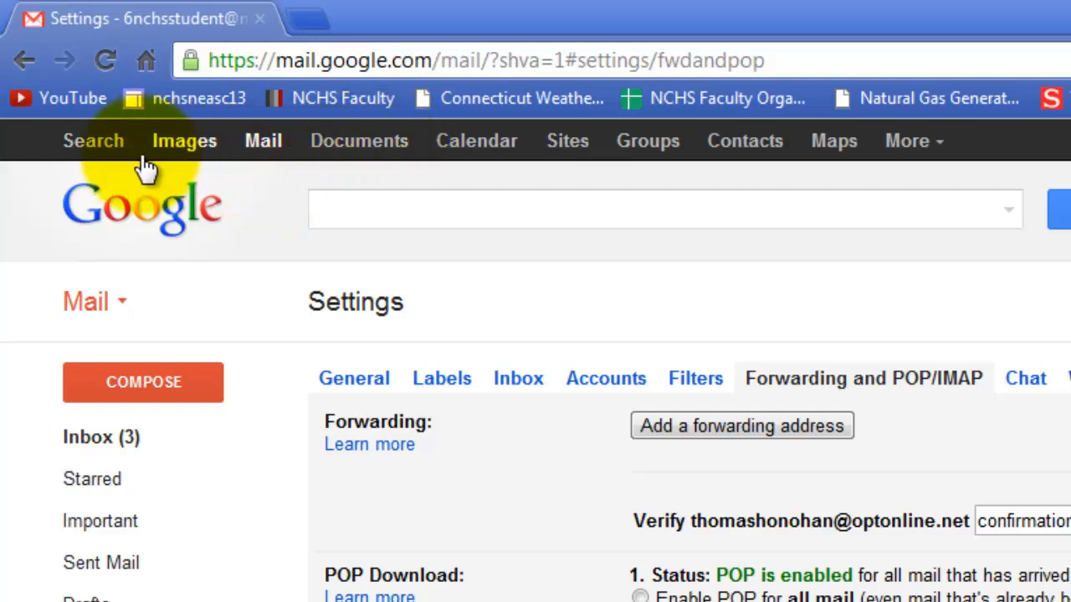
Open Google Drive from the mail page and create a new folder named CTE.
click(386, 168)
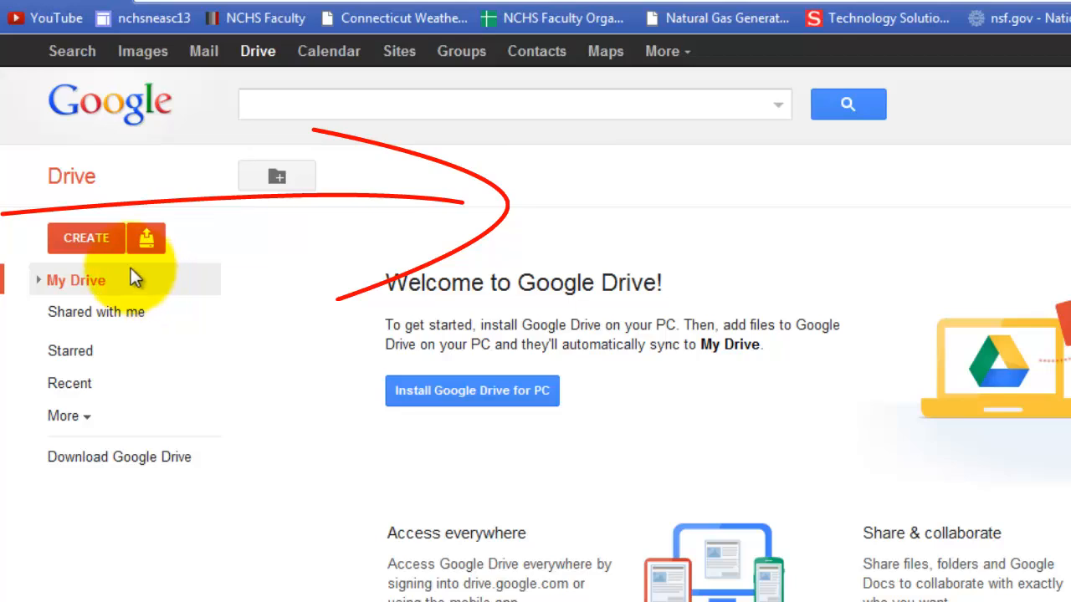
click(99, 242)
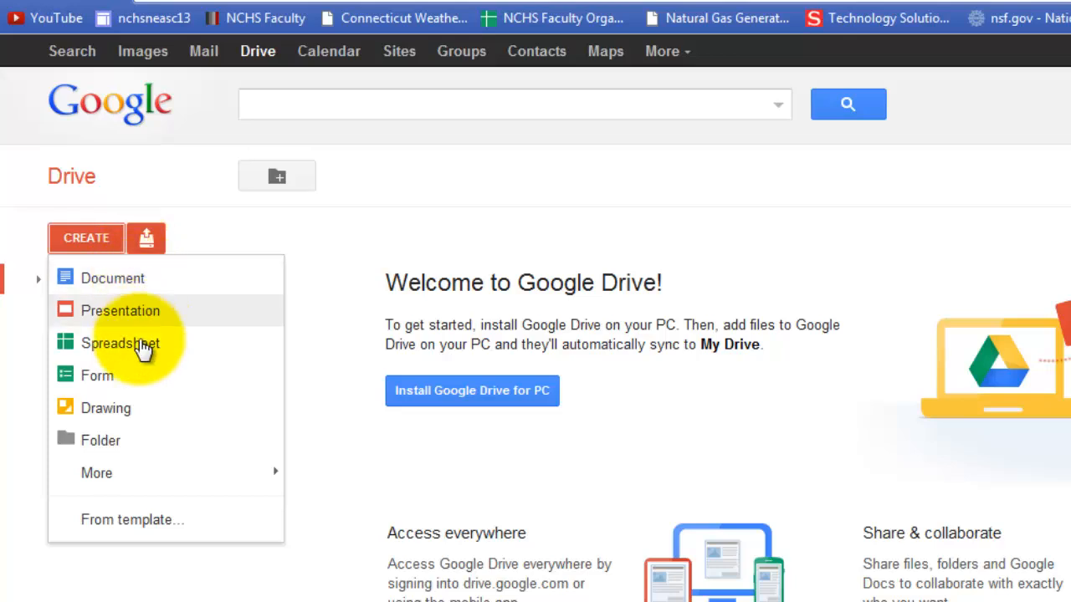
click(130, 438)
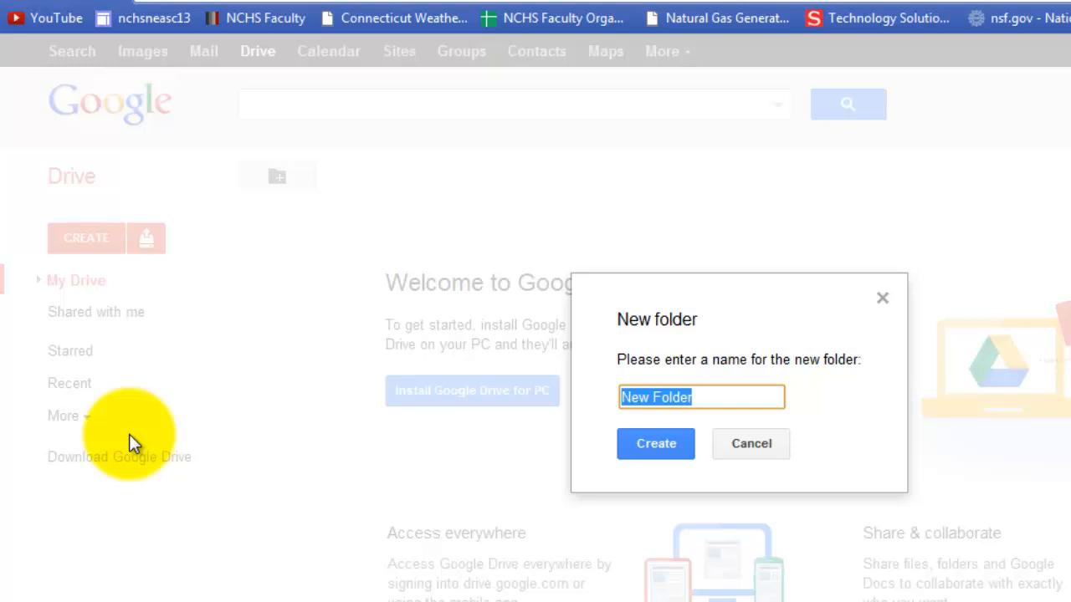
text(CTE)
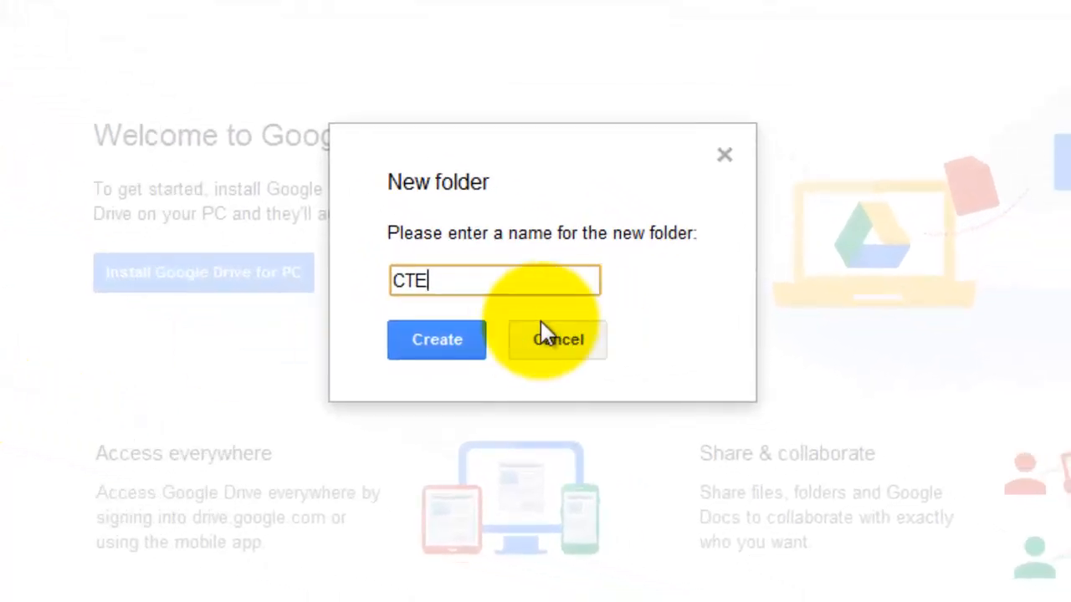
click(443, 338)
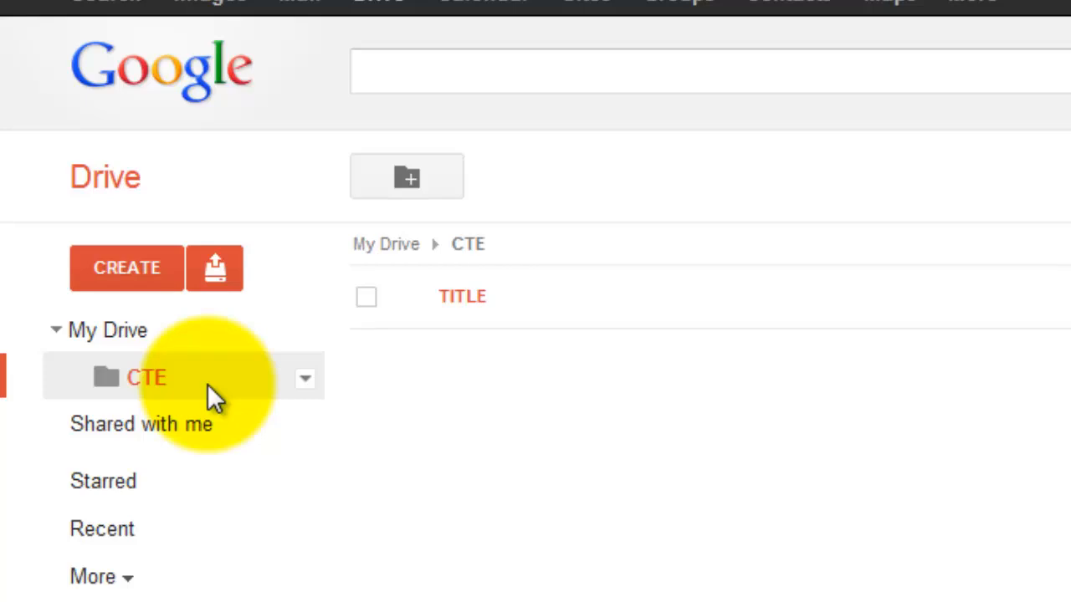
Create a folder named English inside the CTE folder and move it up to My Drive.
click(156, 282)
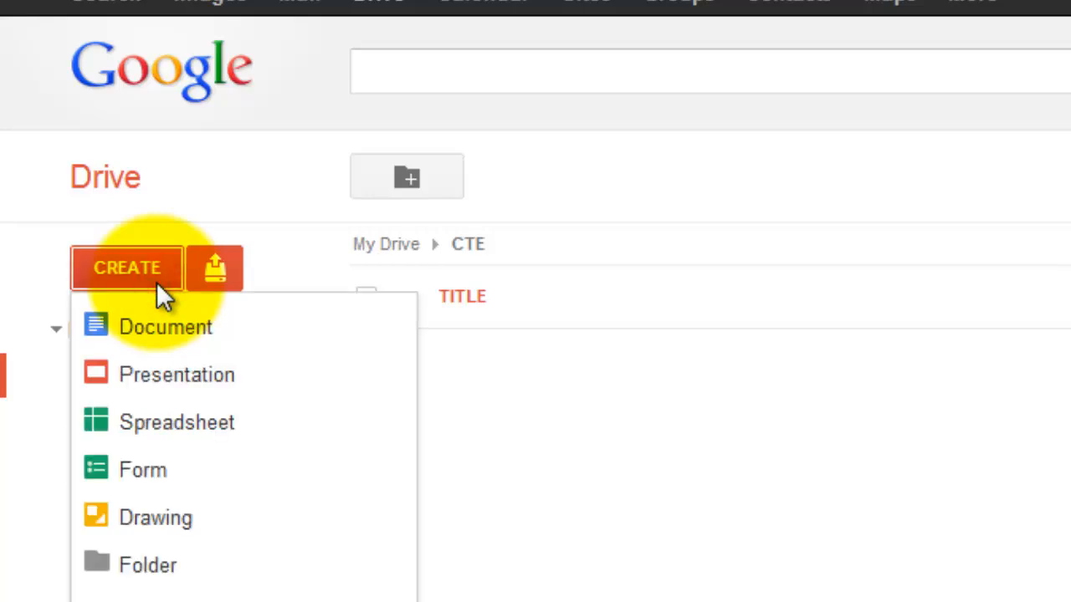
click(213, 579)
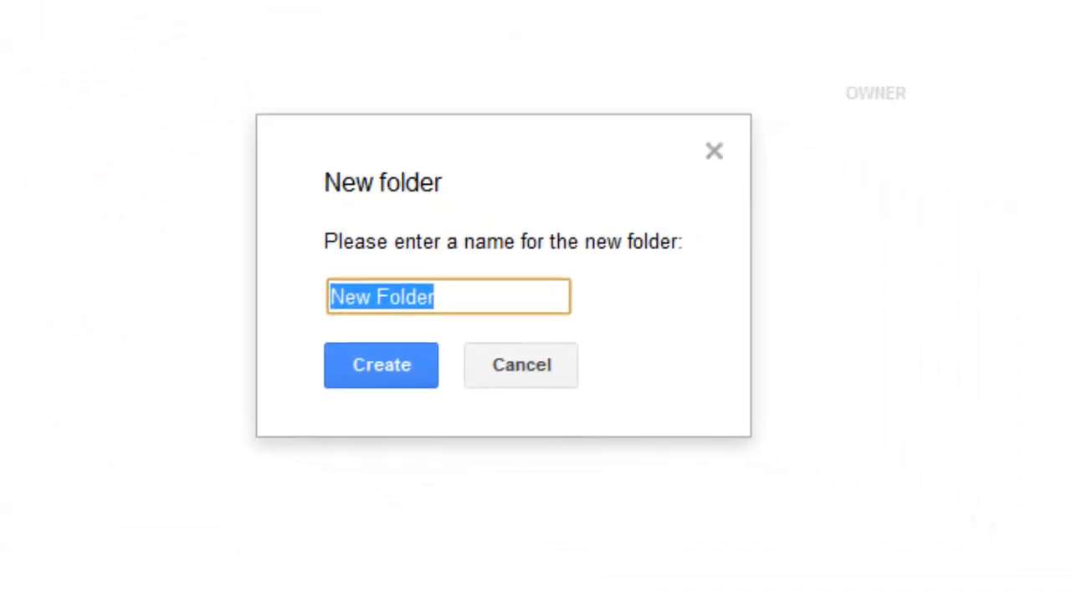
key(BackSpace)
text(Eng)
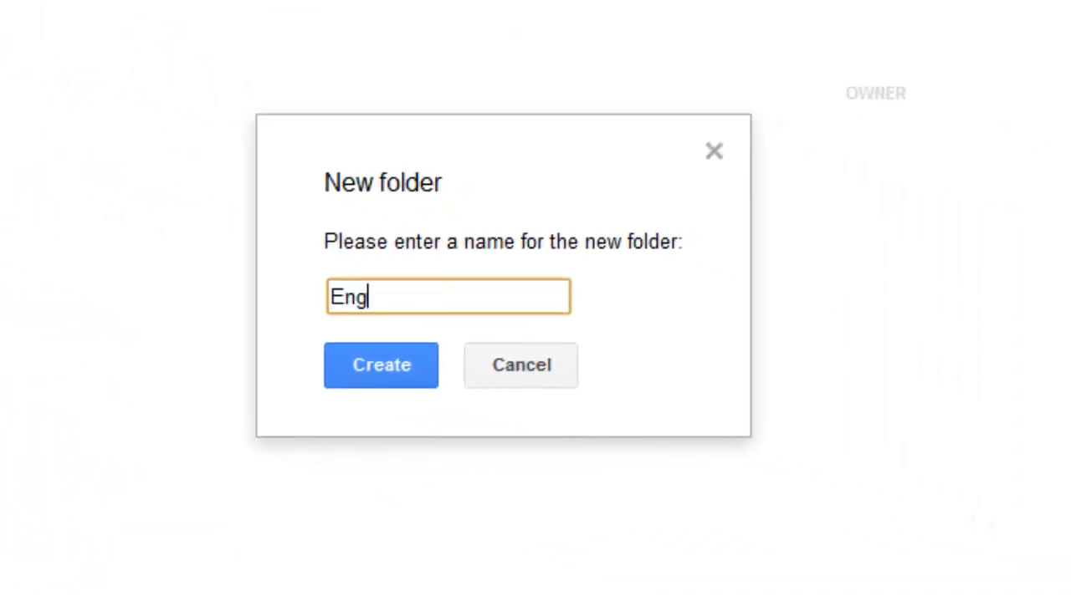
text(lish)
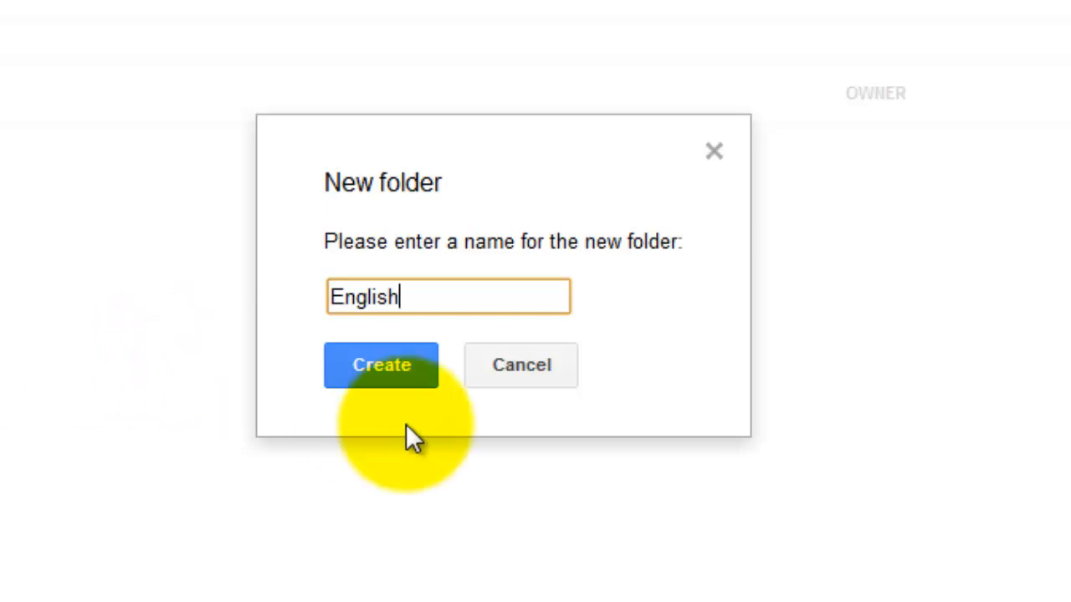
click(402, 386)
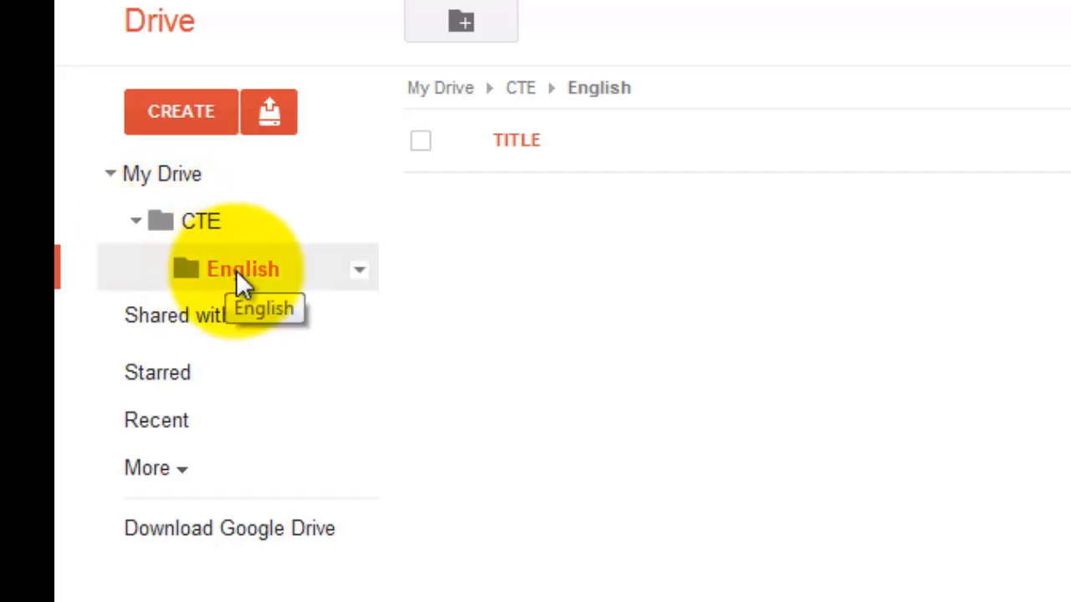
drag(256, 270, 185, 193)
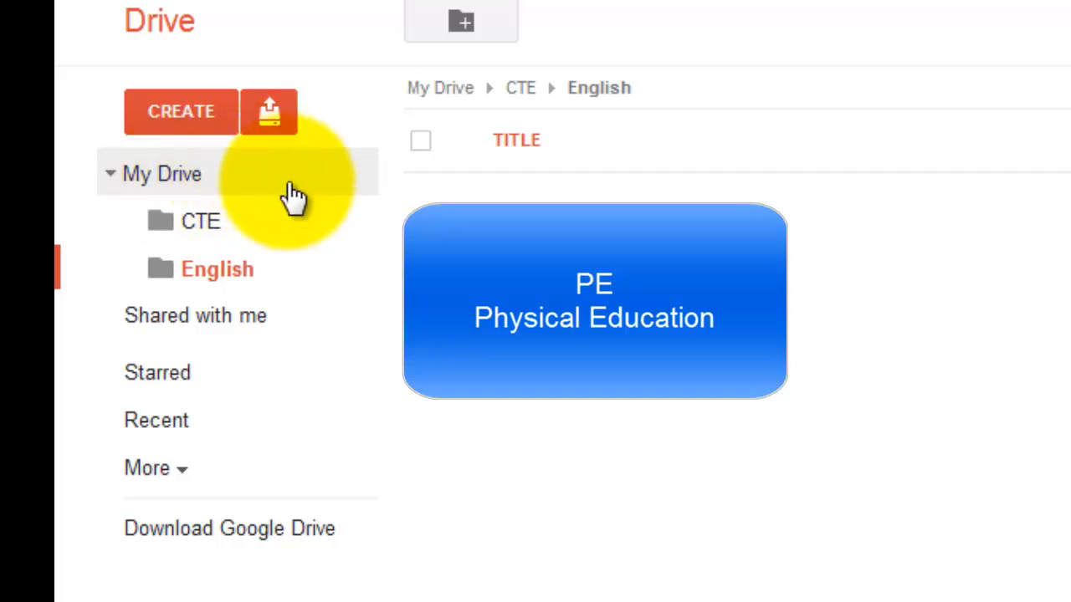
Create a folder named Health/PE directly under My Drive.
click(244, 174)
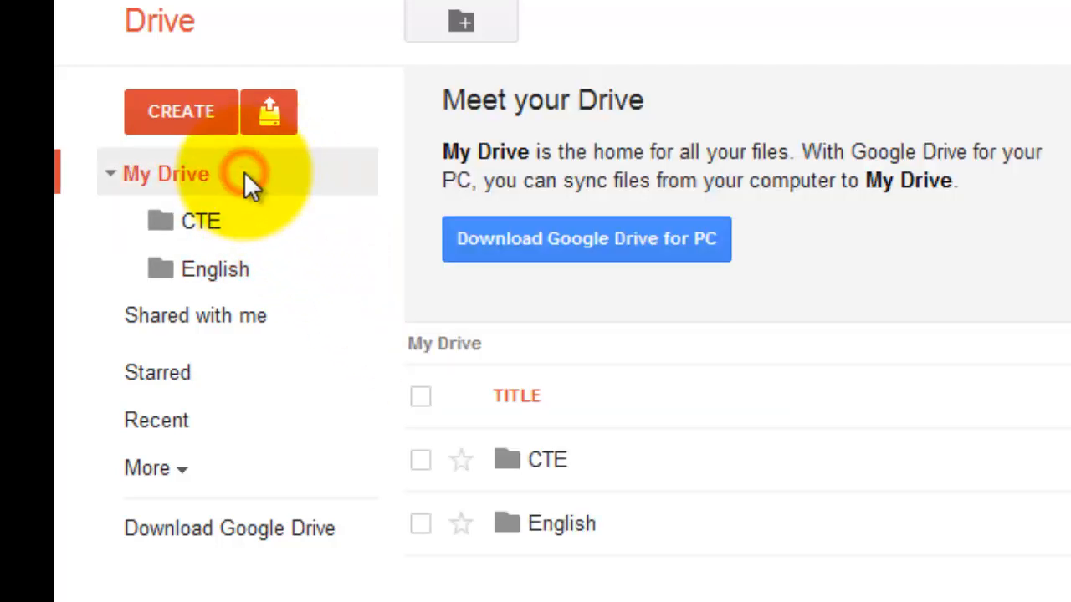
click(201, 118)
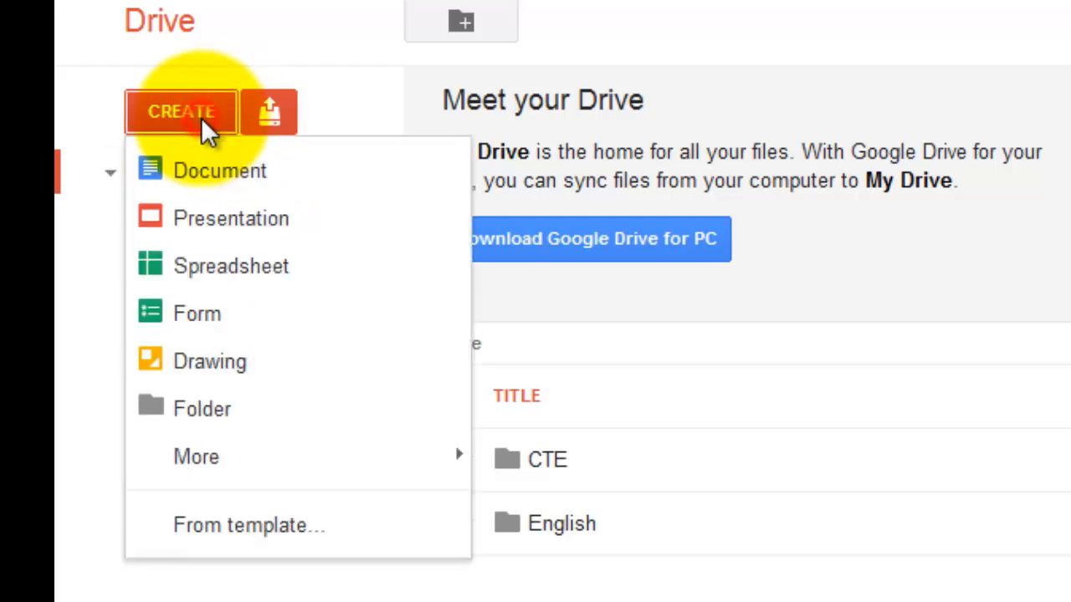
click(228, 411)
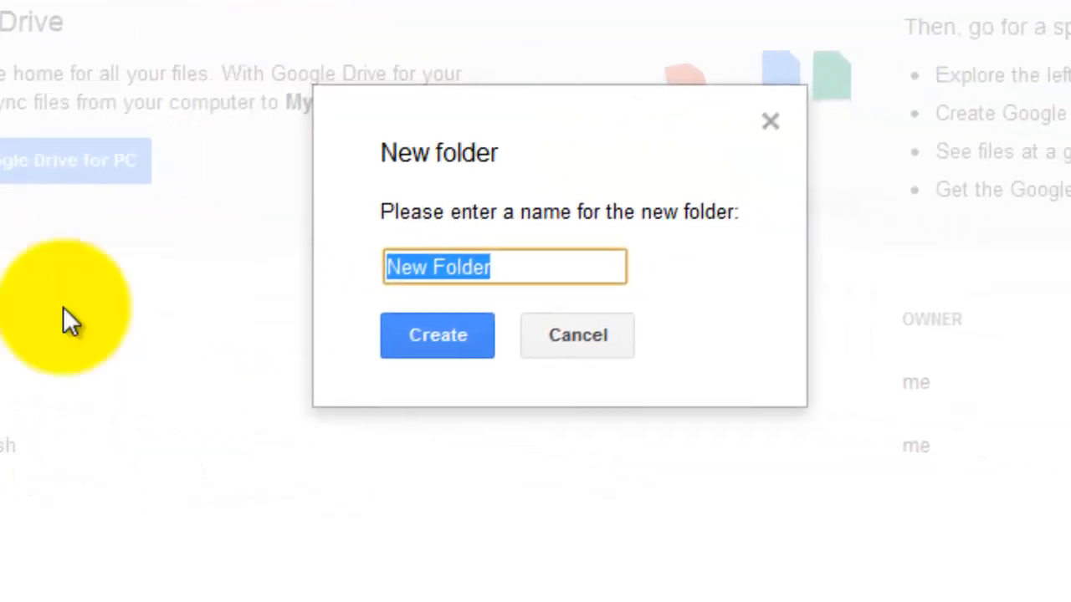
key(BackSpace)
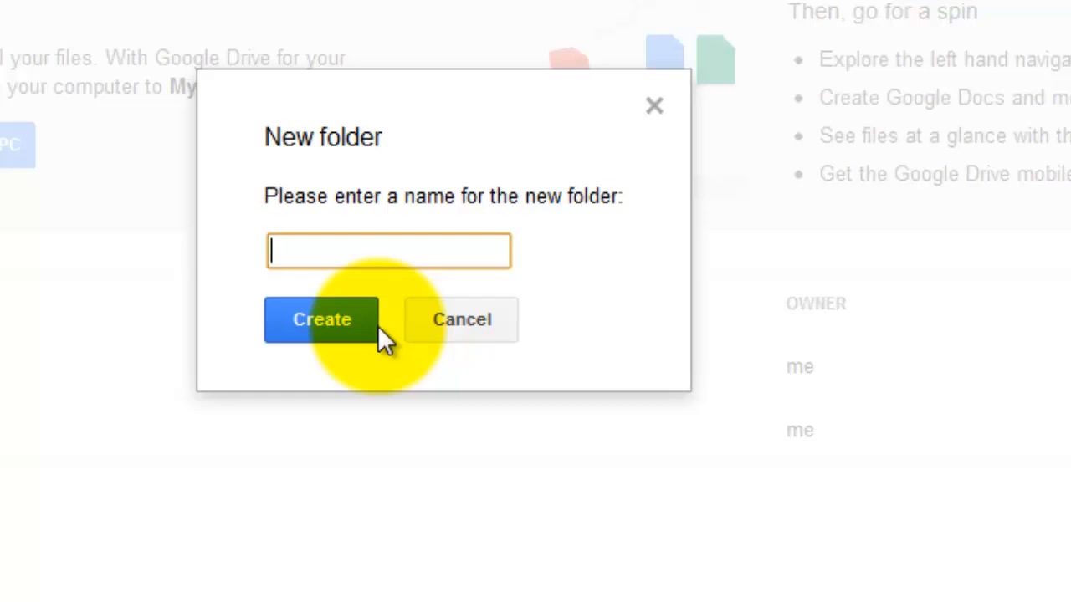
text(Health/P)
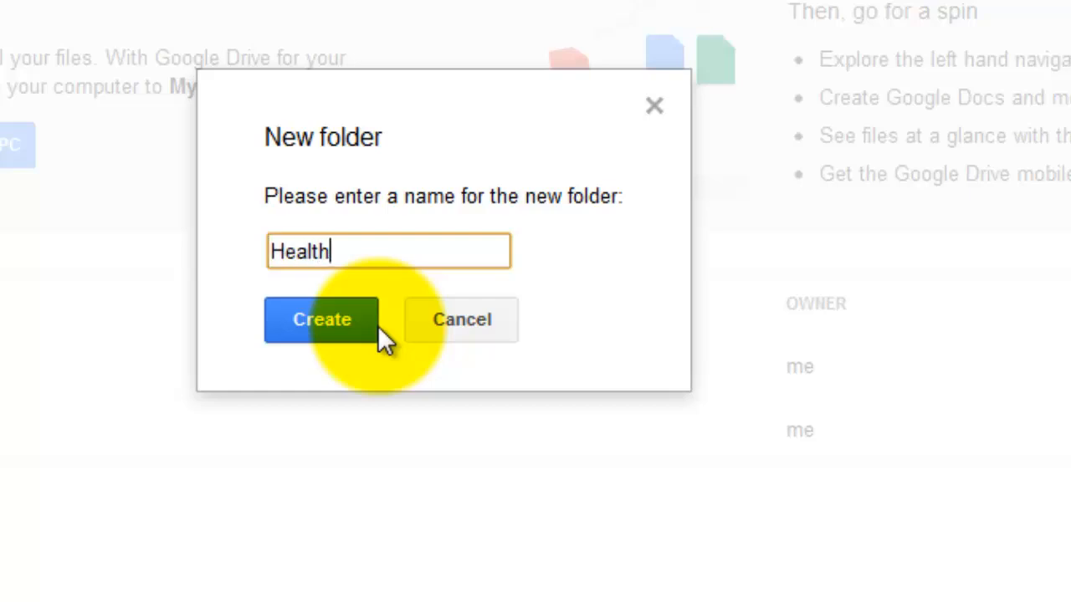
text(E)
click(312, 322)
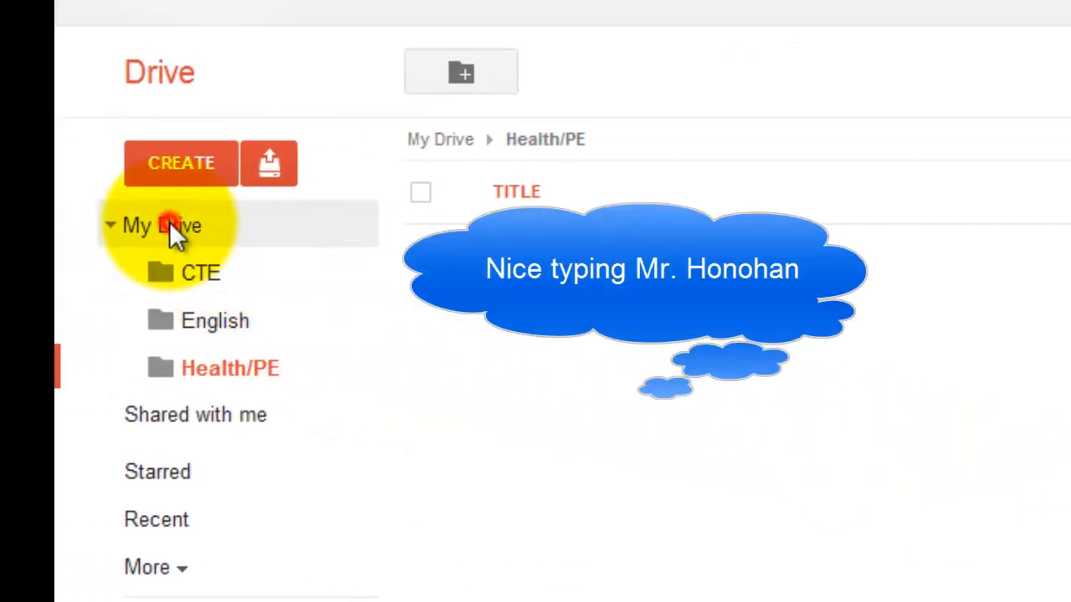
Return to My Drive and create a folder named Math at its top level.
click(174, 236)
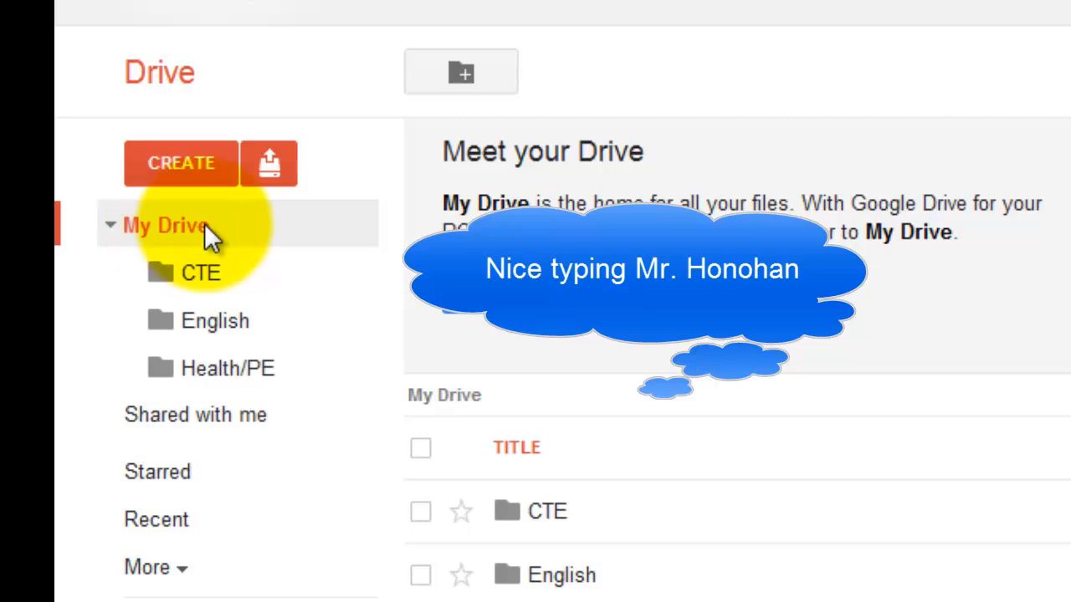
click(203, 166)
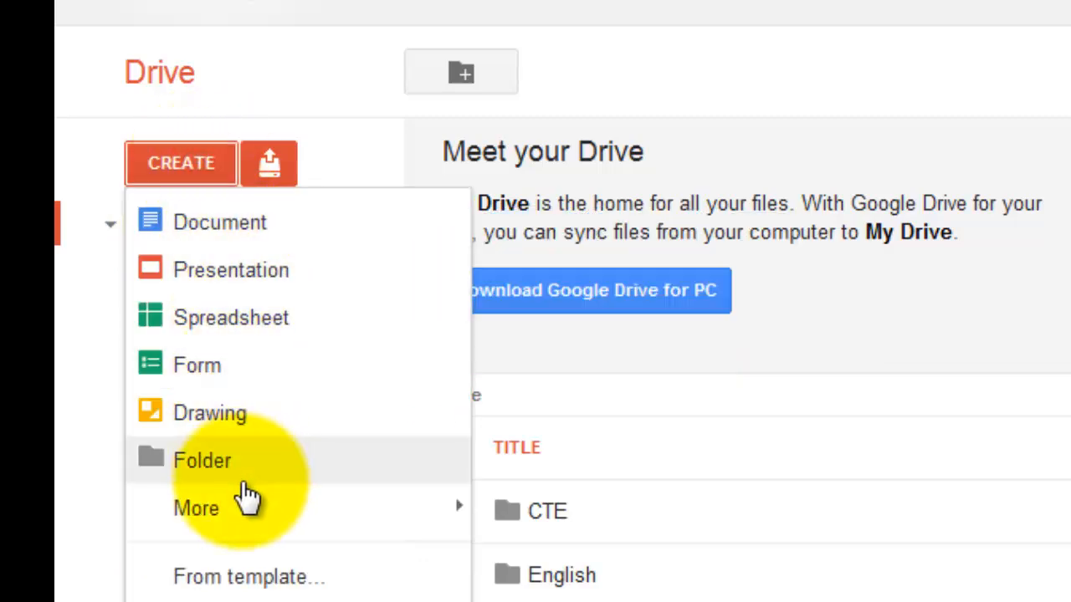
click(239, 462)
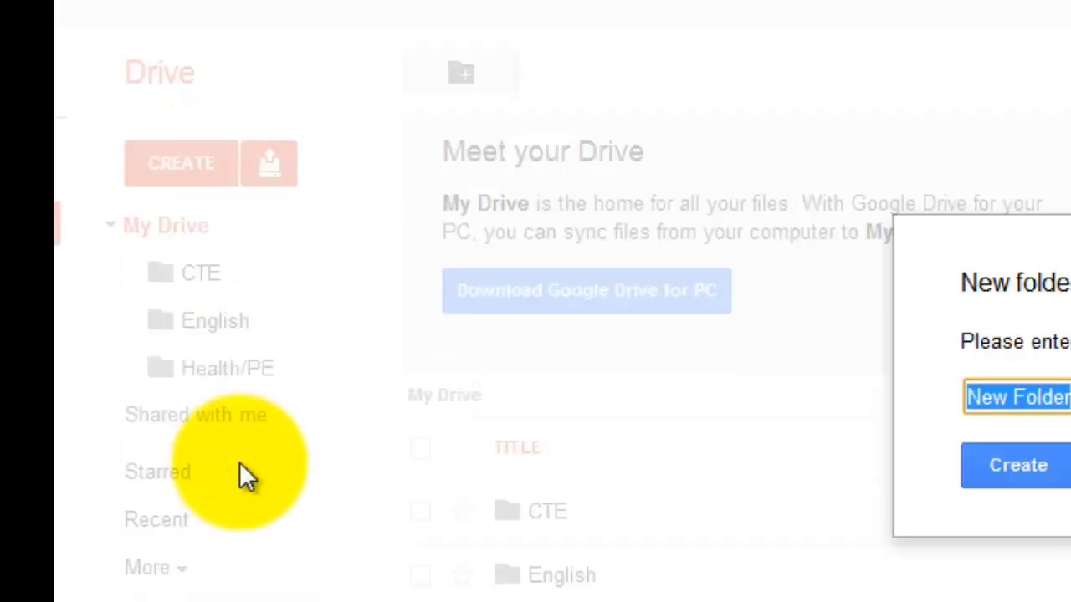
text(Math)
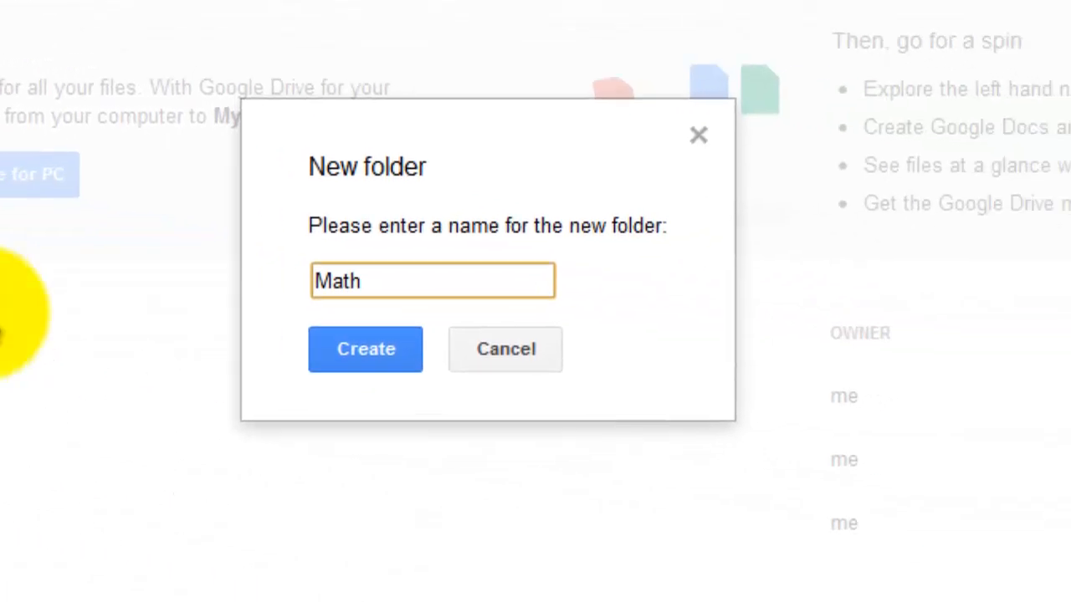
click(414, 355)
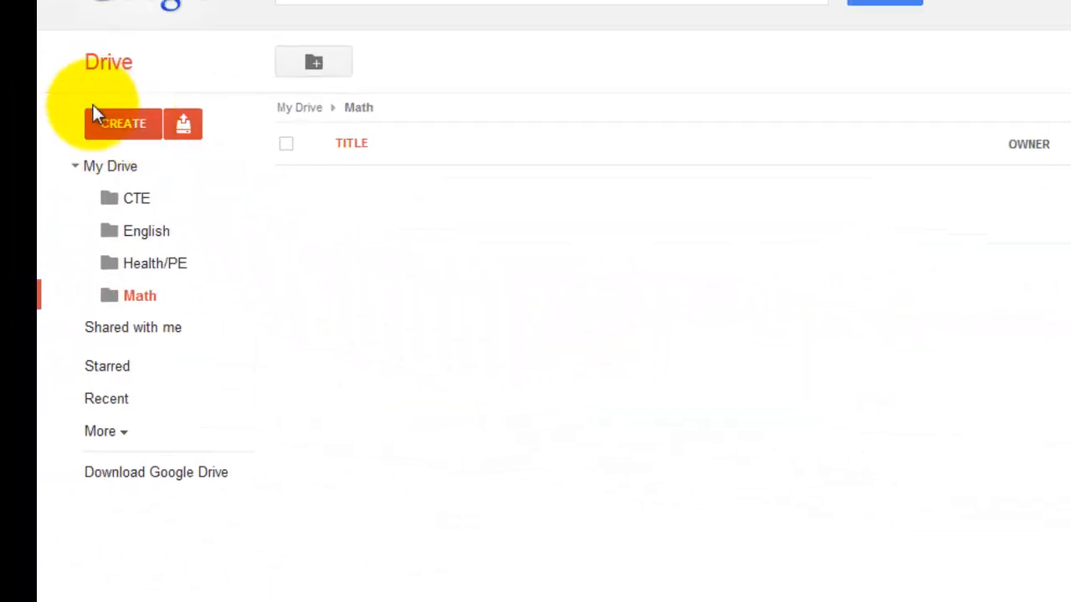
Return to My Drive and create a folder named Science at its top level.
click(121, 166)
click(123, 132)
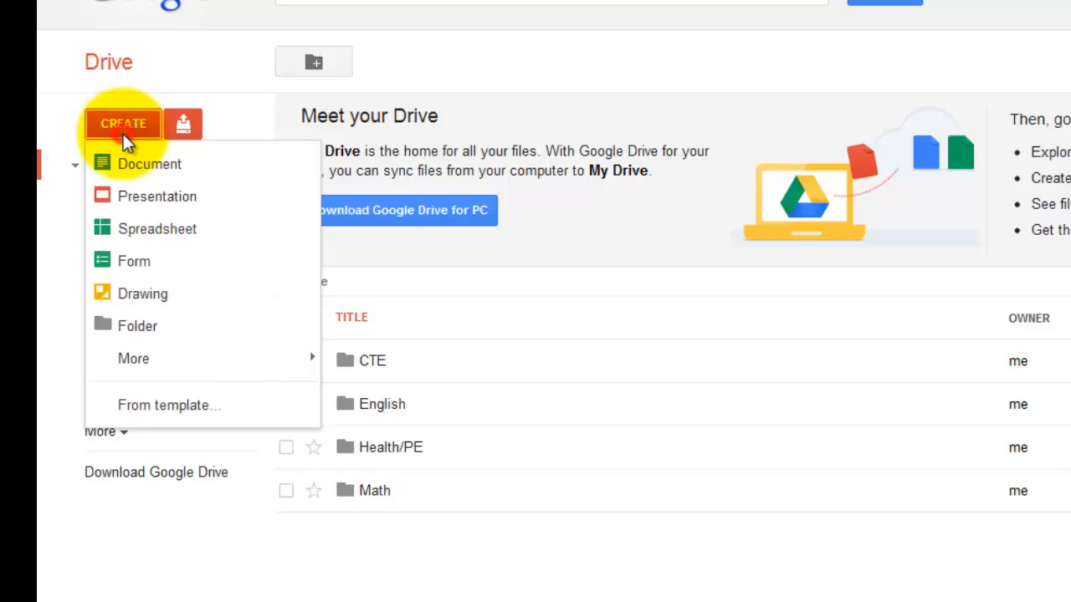
click(168, 335)
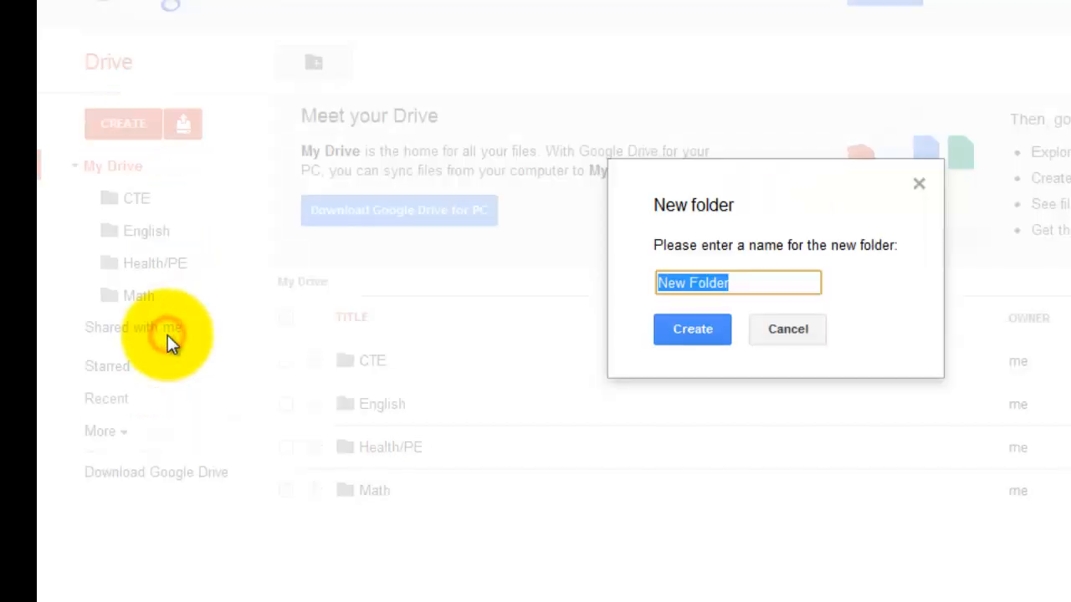
text(Math)
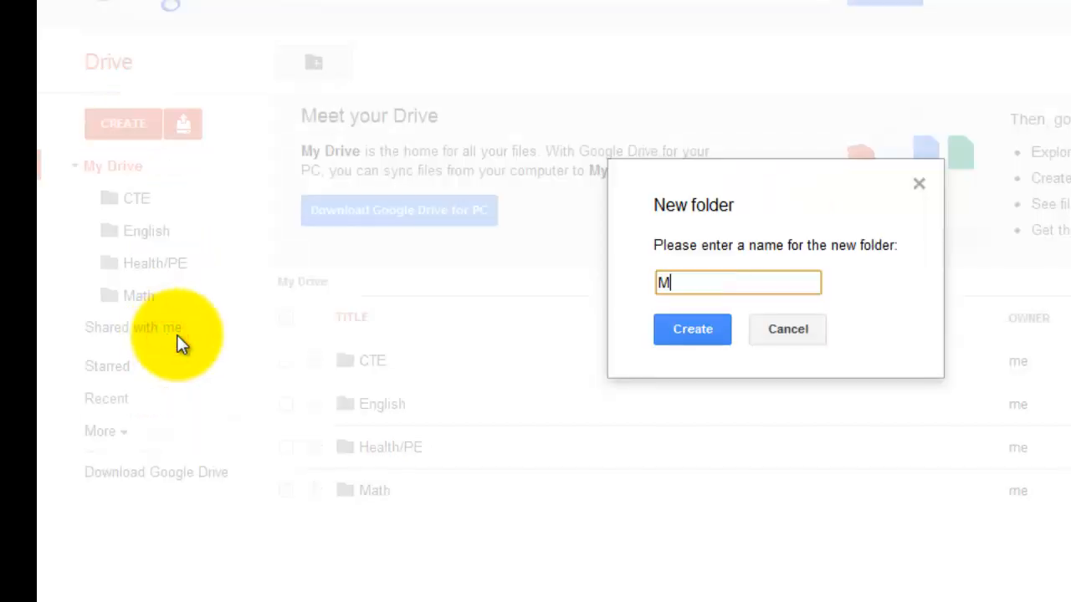
key(BackSpace)
key(BackSpace)
key(BackSpace)
key(BackSpace)
text(Scei)
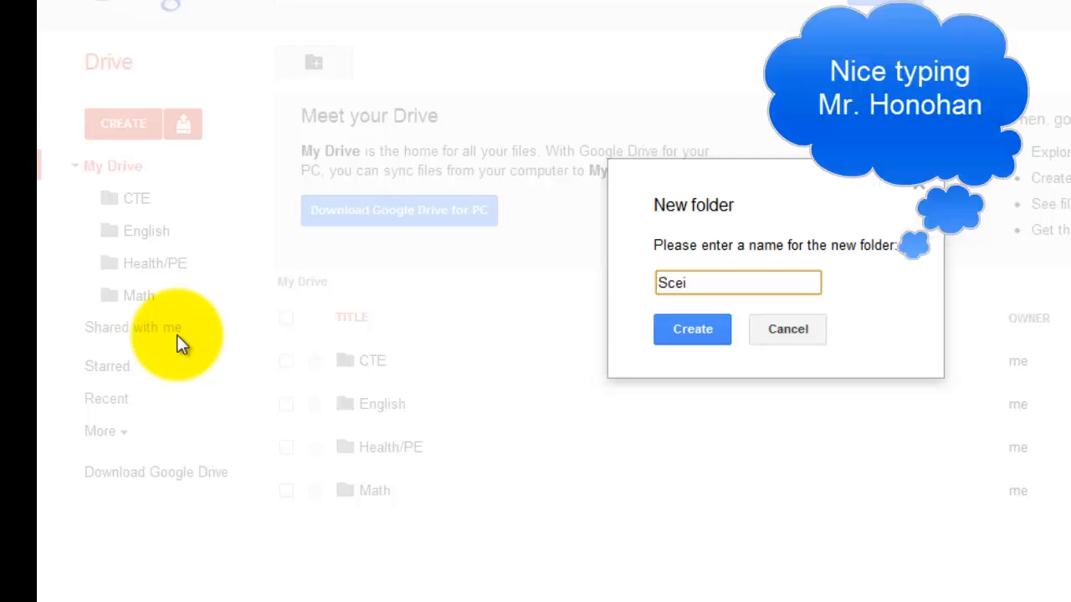
key(BackSpace)
key(BackSpace)
text(ience)
click(695, 330)
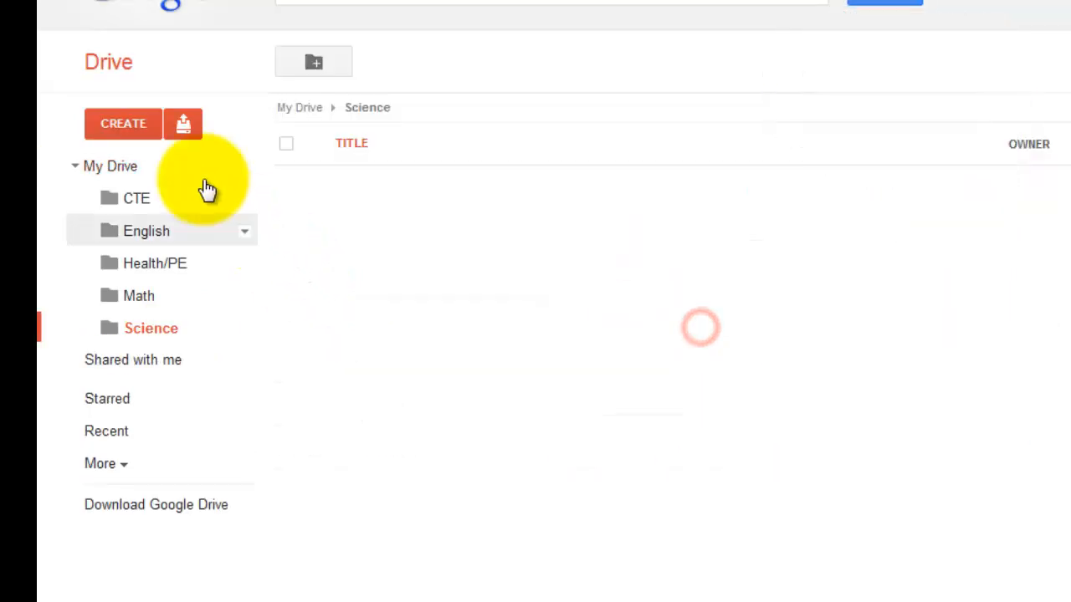
Return to My Drive and create a folder named Social Studies at its top level.
click(136, 170)
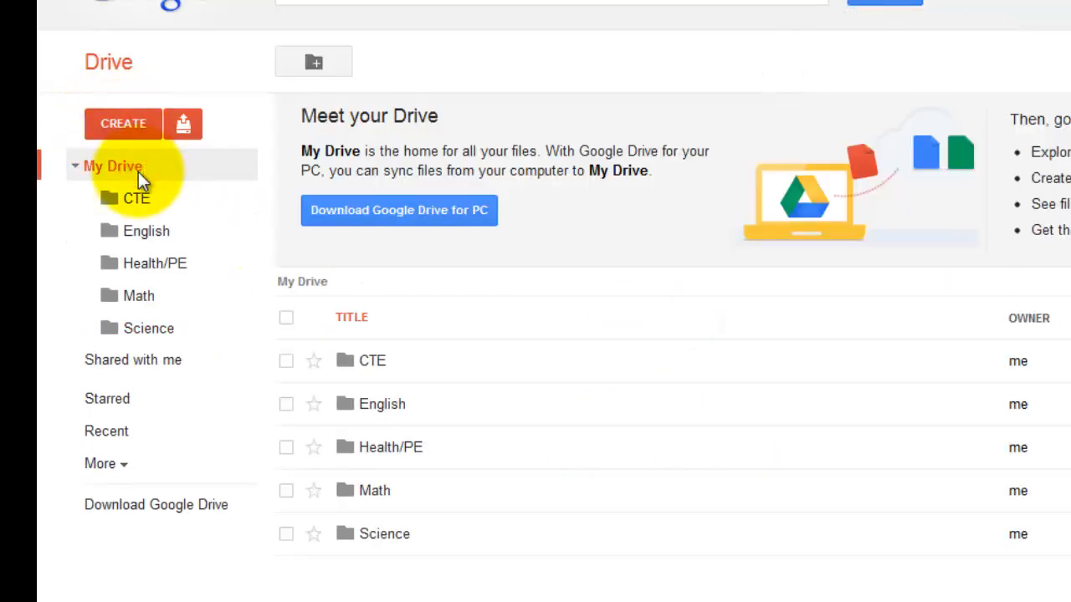
click(135, 125)
click(167, 328)
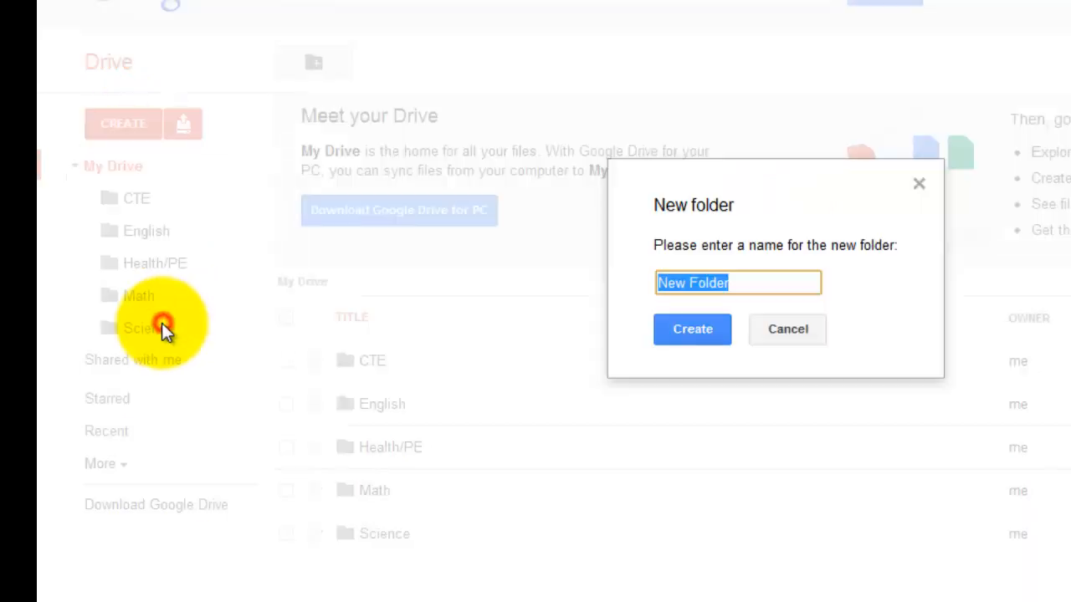
text(Soc)
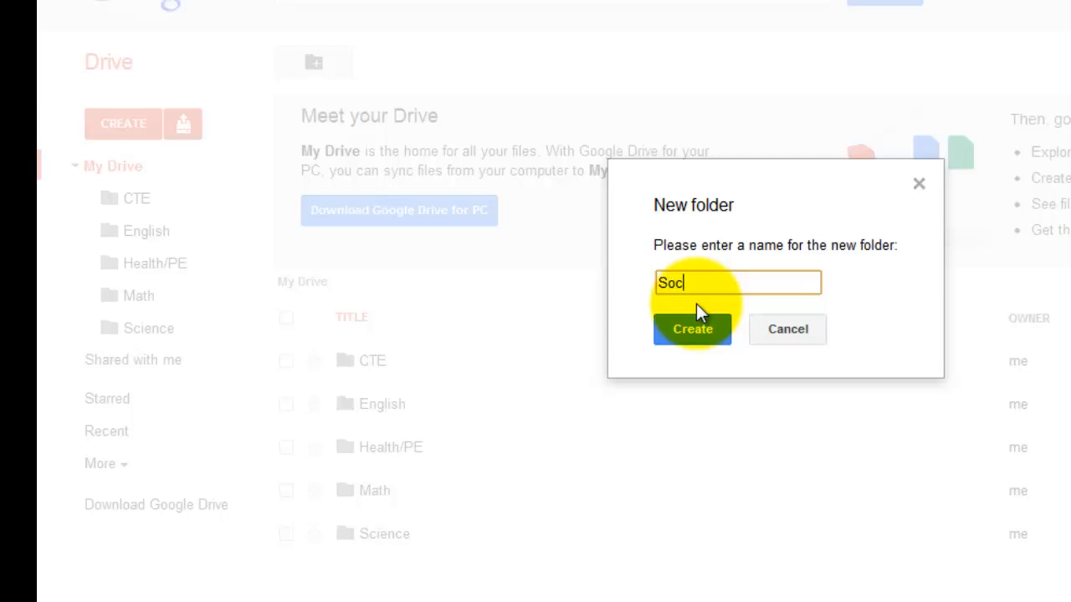
text(ial Studies)
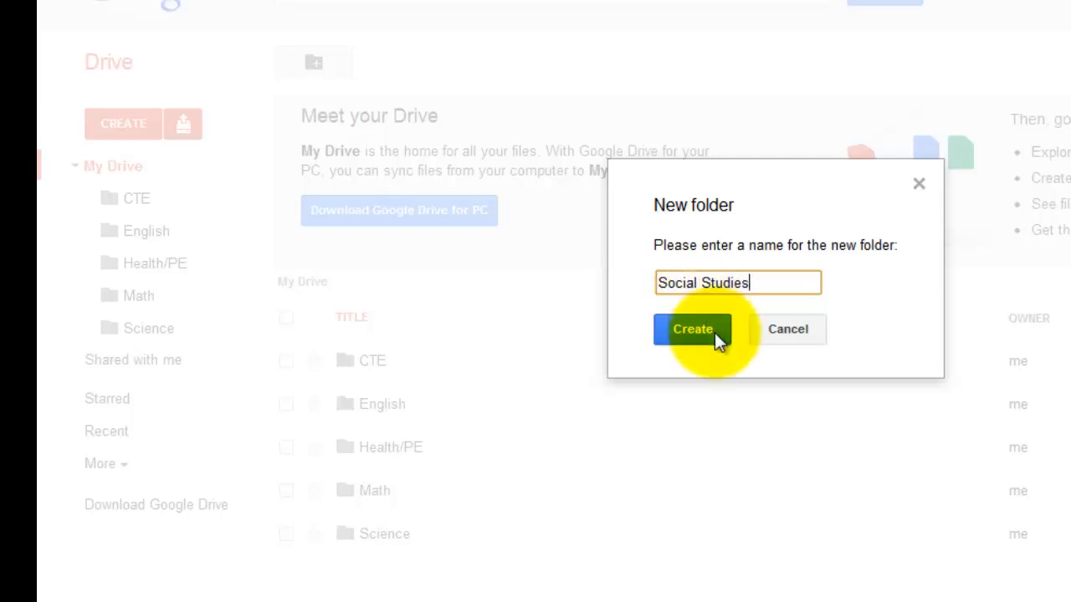
click(712, 333)
Return to My Drive and create a folder named VPA at its top level.
click(137, 166)
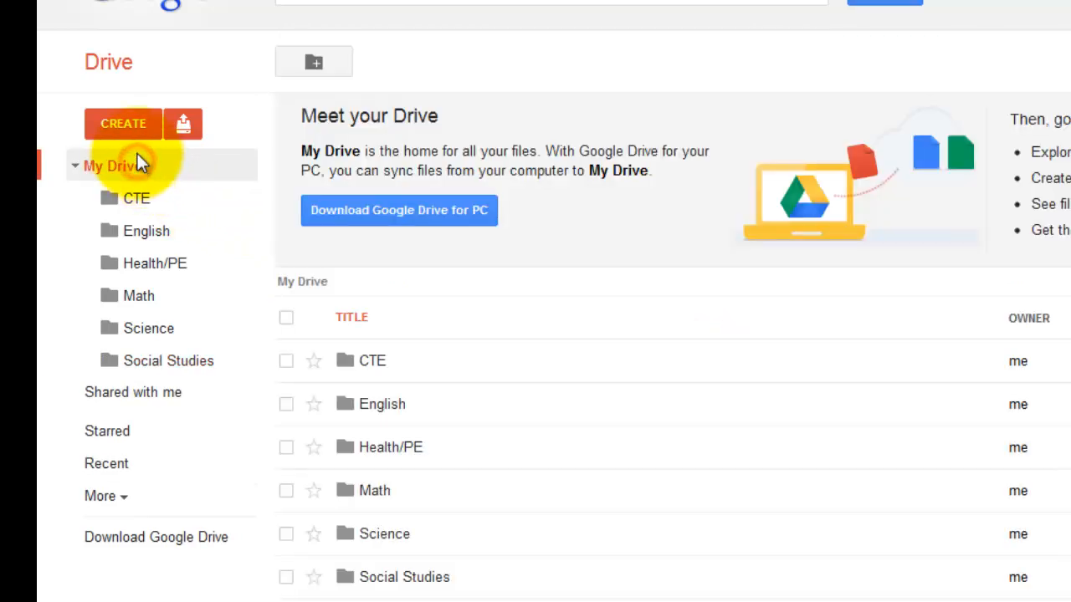
click(143, 123)
click(173, 339)
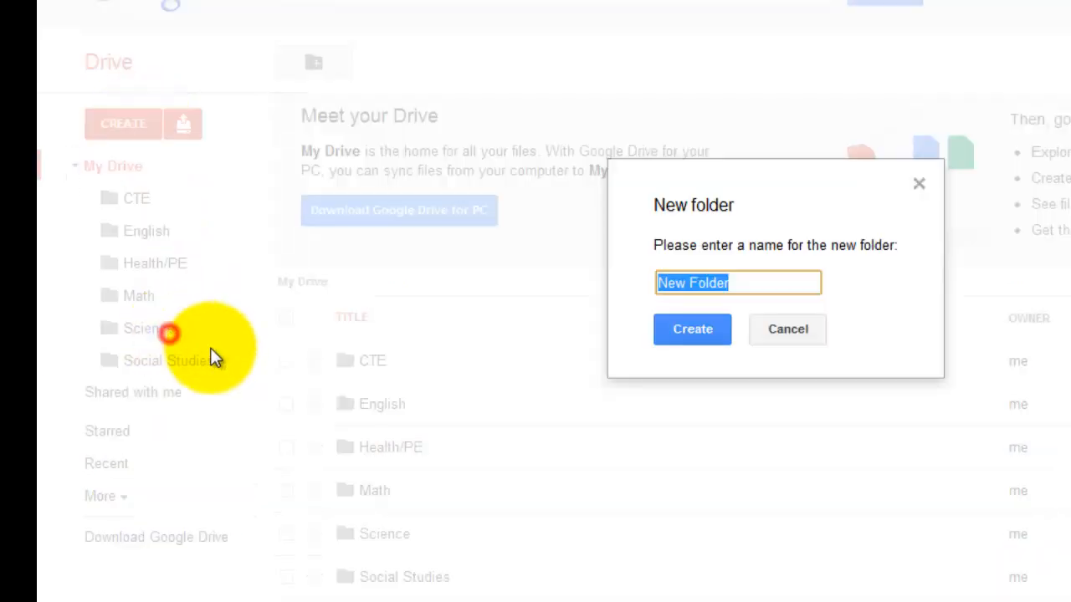
key(BackSpace)
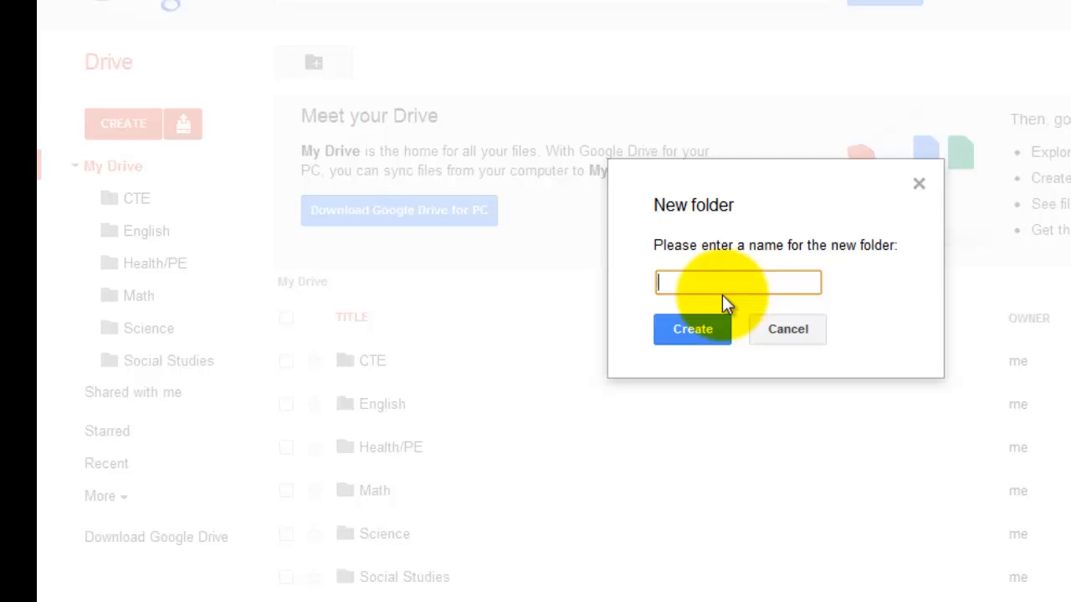
text(VPA)
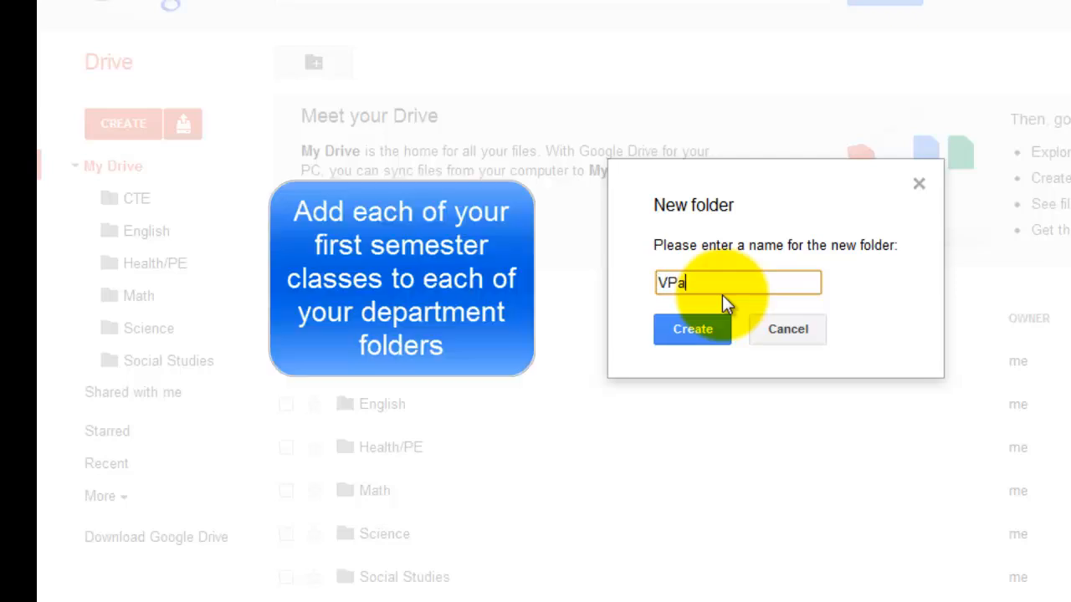
click(691, 331)
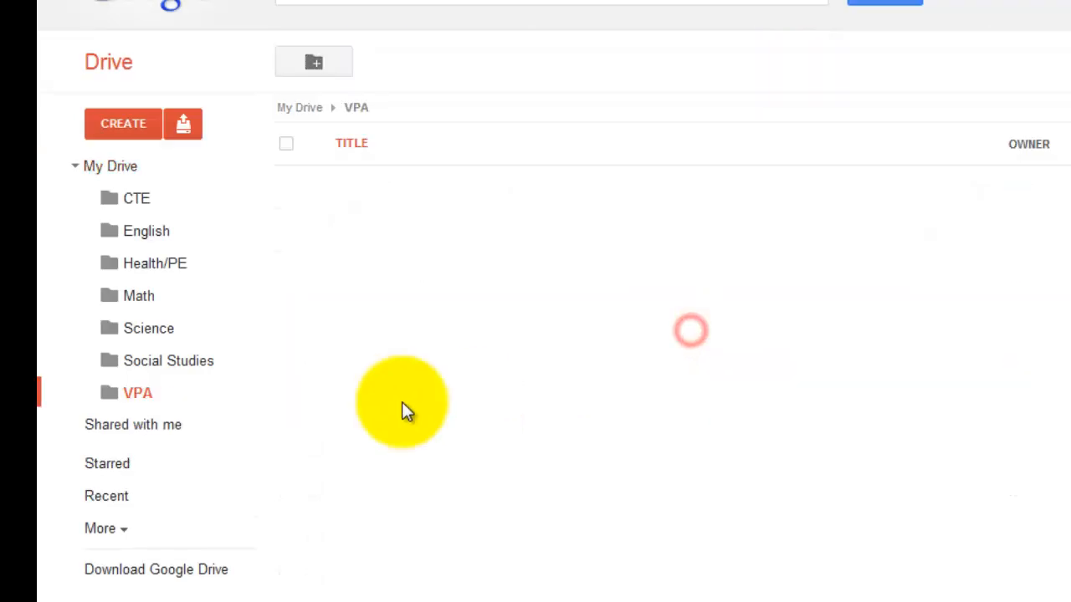
Create a folder named World Language inside VPA and move it out to the top level of My Drive.
click(139, 135)
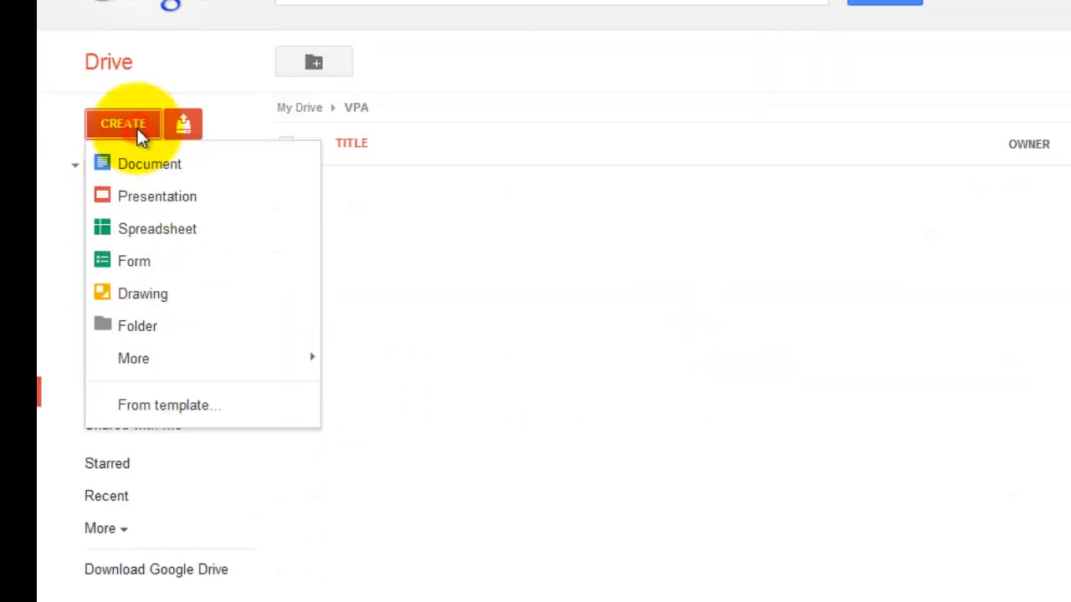
click(151, 326)
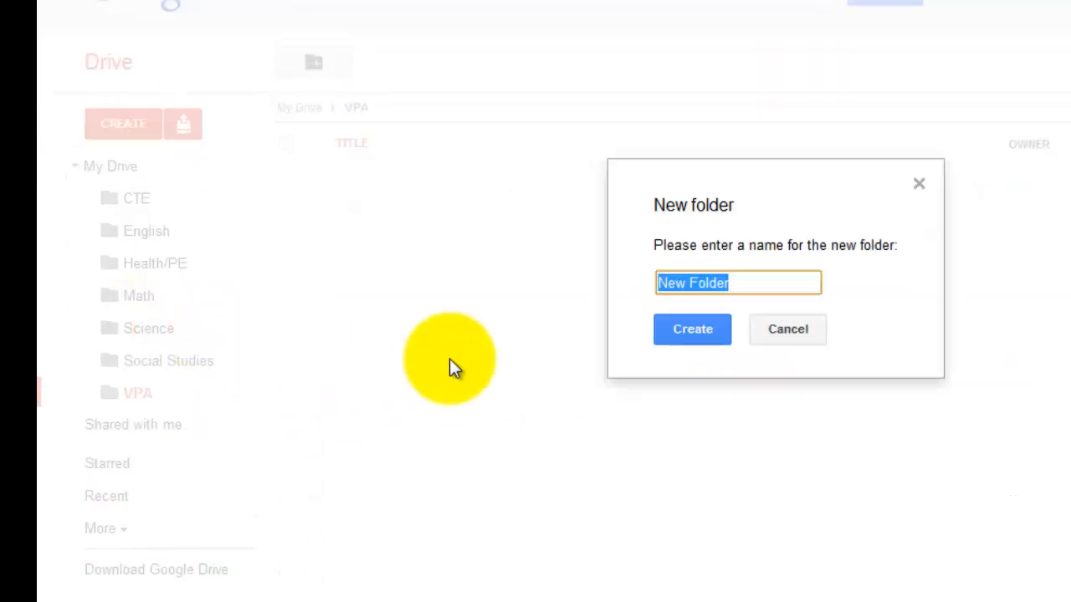
text(World Language)
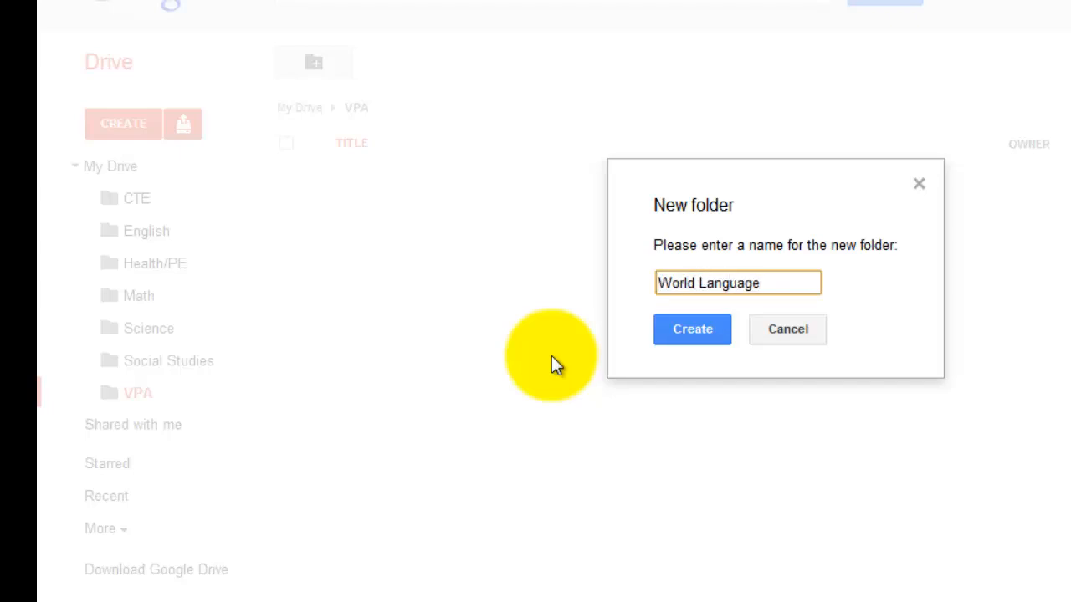
click(696, 329)
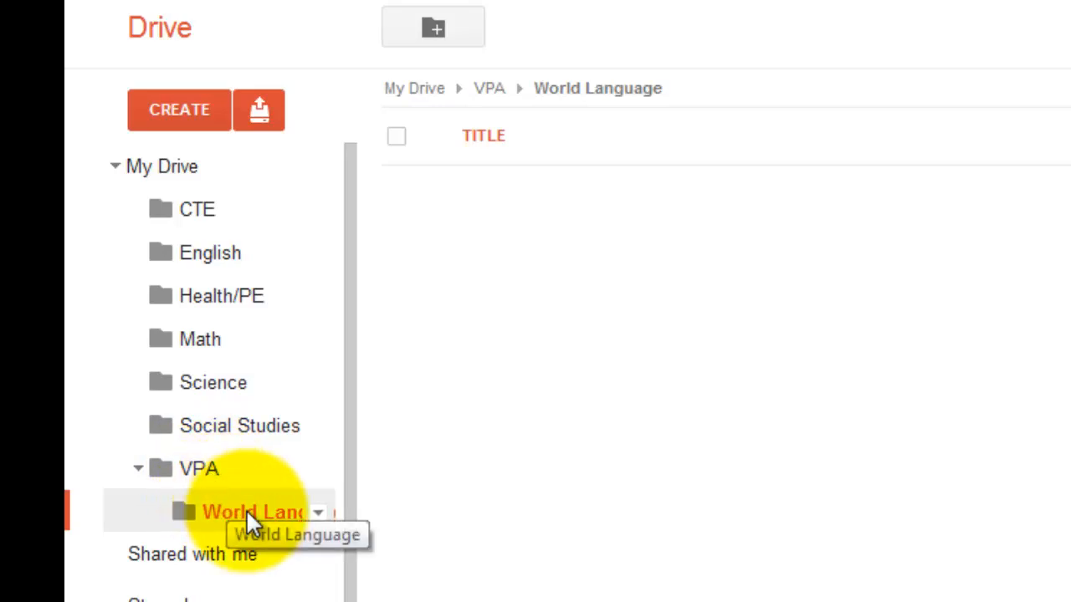
drag(248, 512, 166, 177)
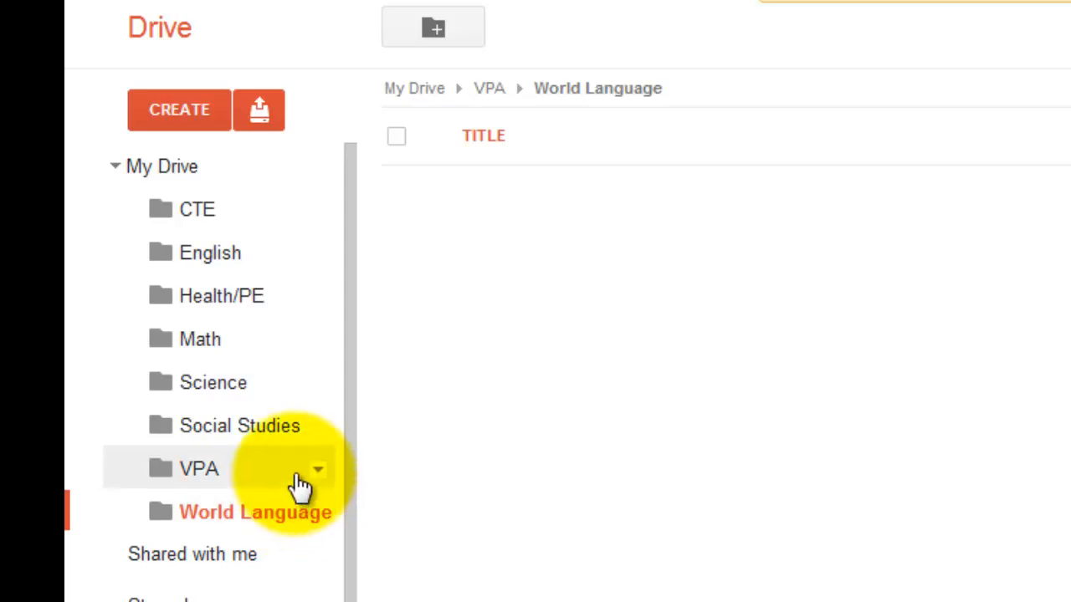
Create a subfolder named Freshman Health inside the Health/PE folder.
click(247, 312)
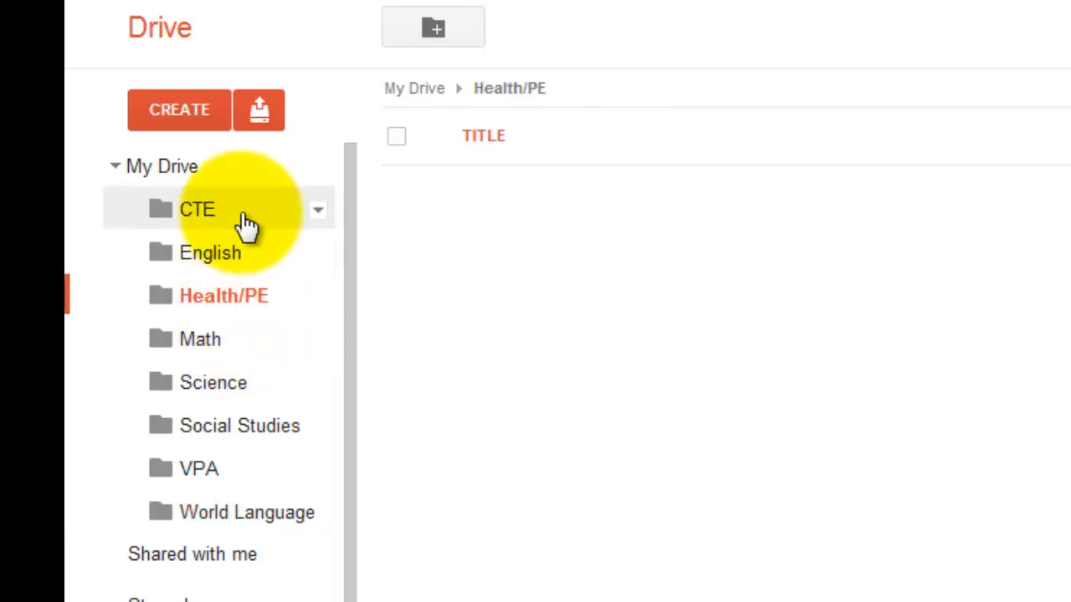
click(214, 111)
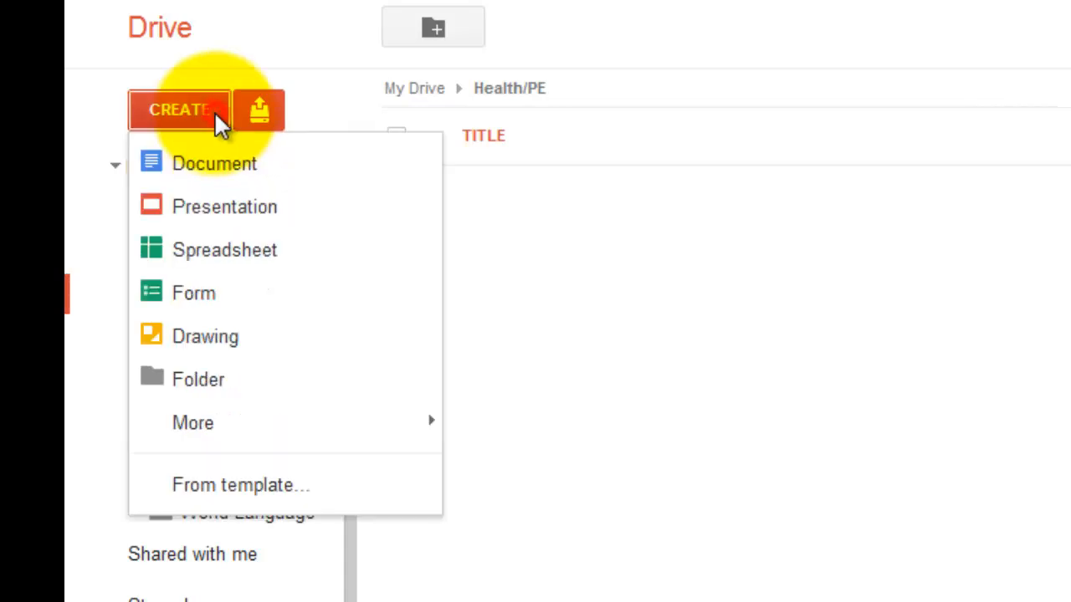
click(201, 381)
text(Freshman Health)
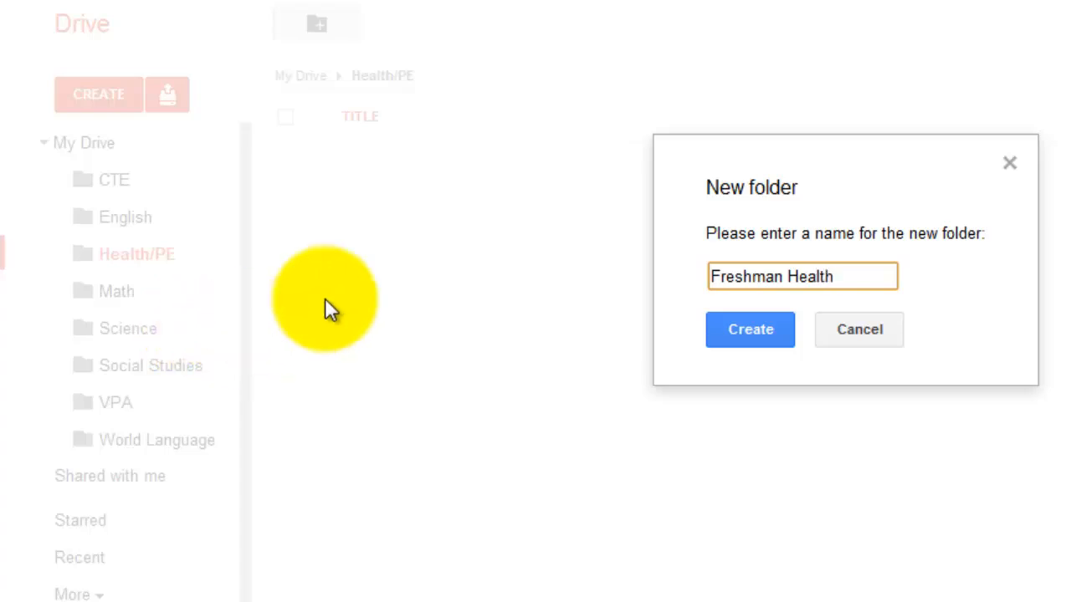
click(775, 335)
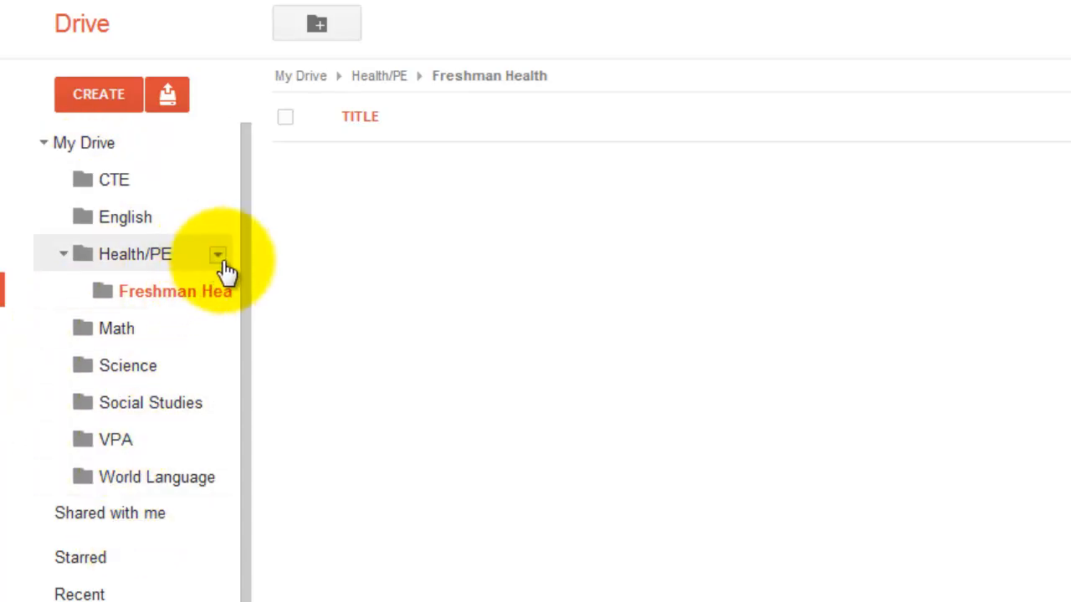
Change the color of the Health/PE folder and its Freshman Health subfolder to the same orange.
click(218, 255)
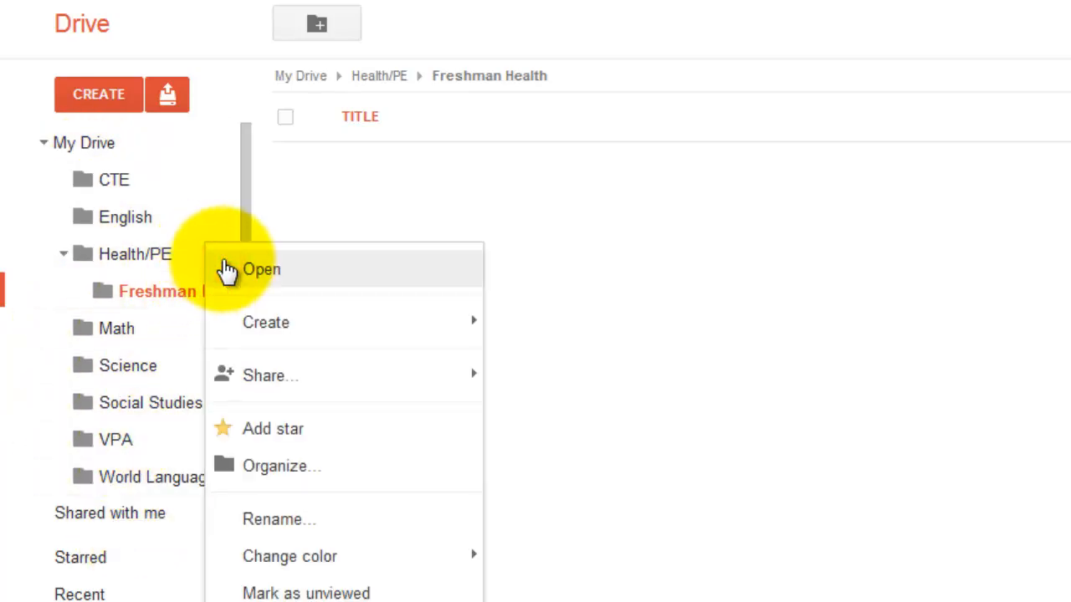
mouse_move(334, 564)
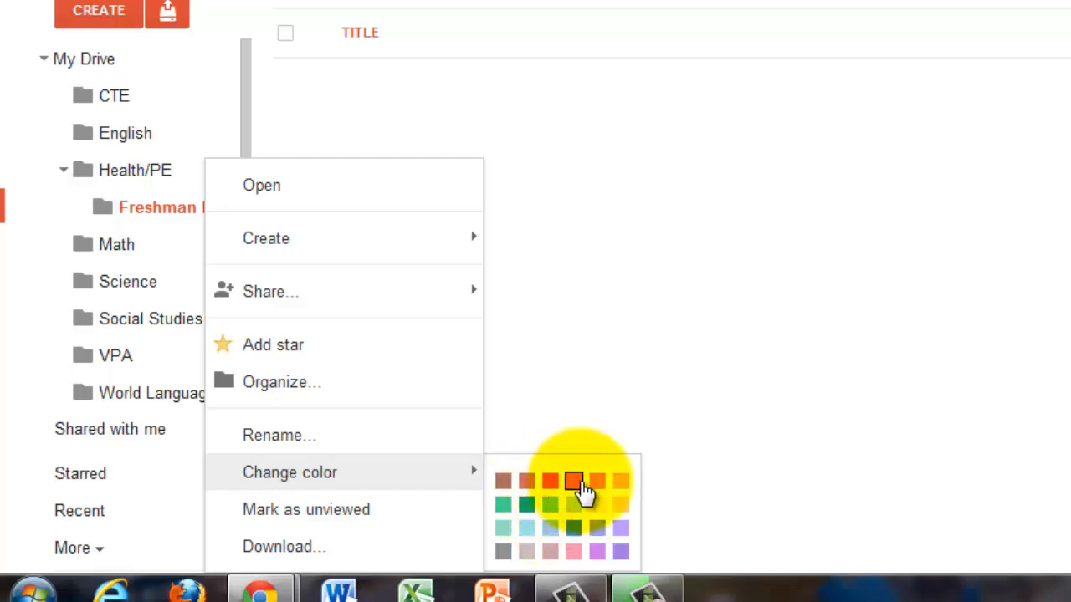
click(569, 481)
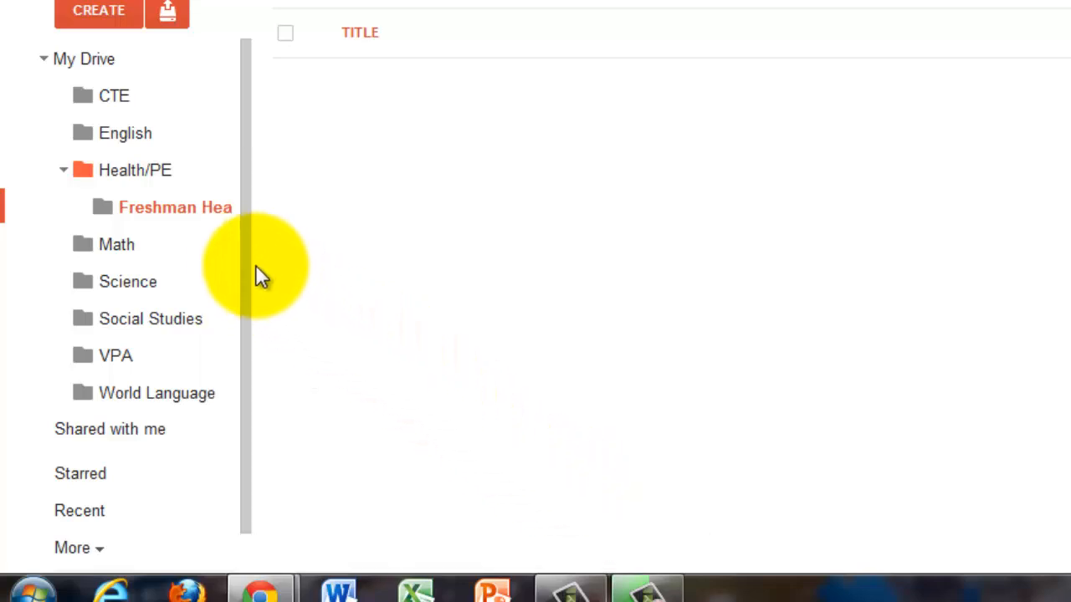
right_click(221, 210)
mouse_move(380, 476)
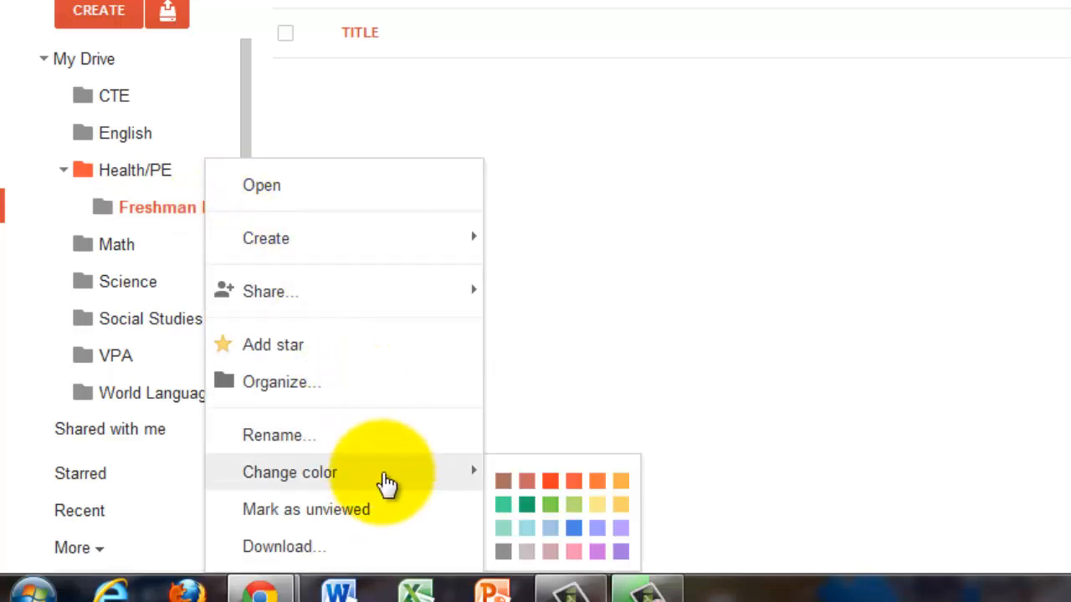
click(576, 487)
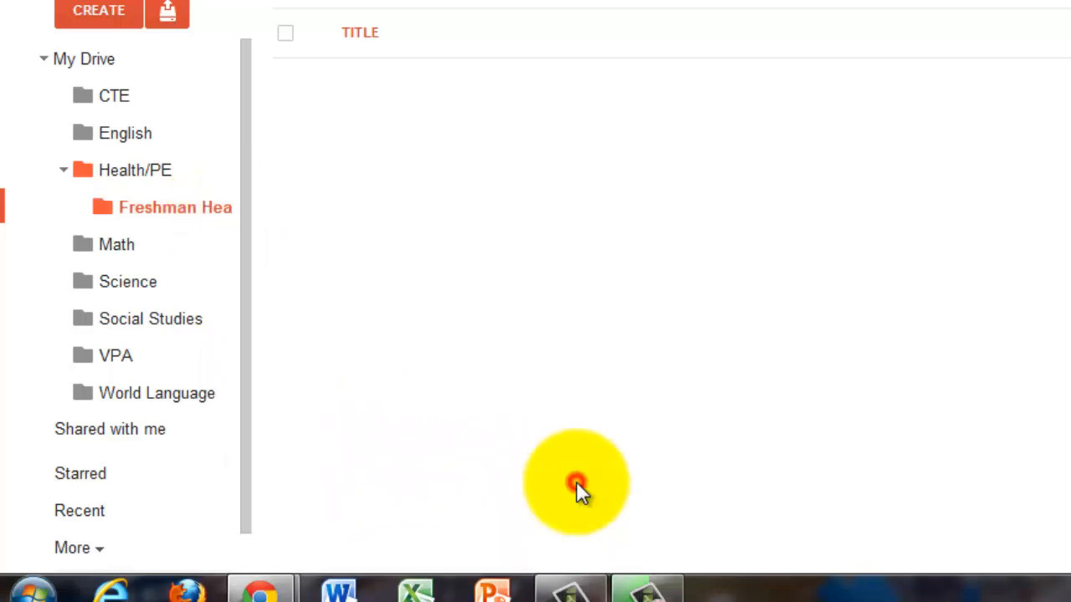
Change the color of the Math folder to blue.
click(217, 247)
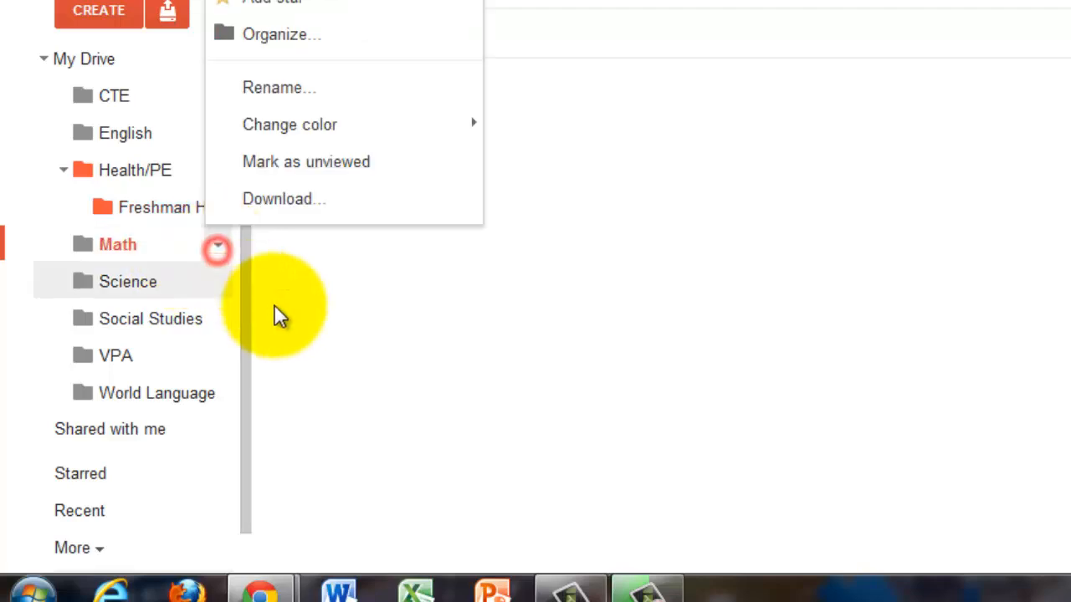
mouse_move(354, 137)
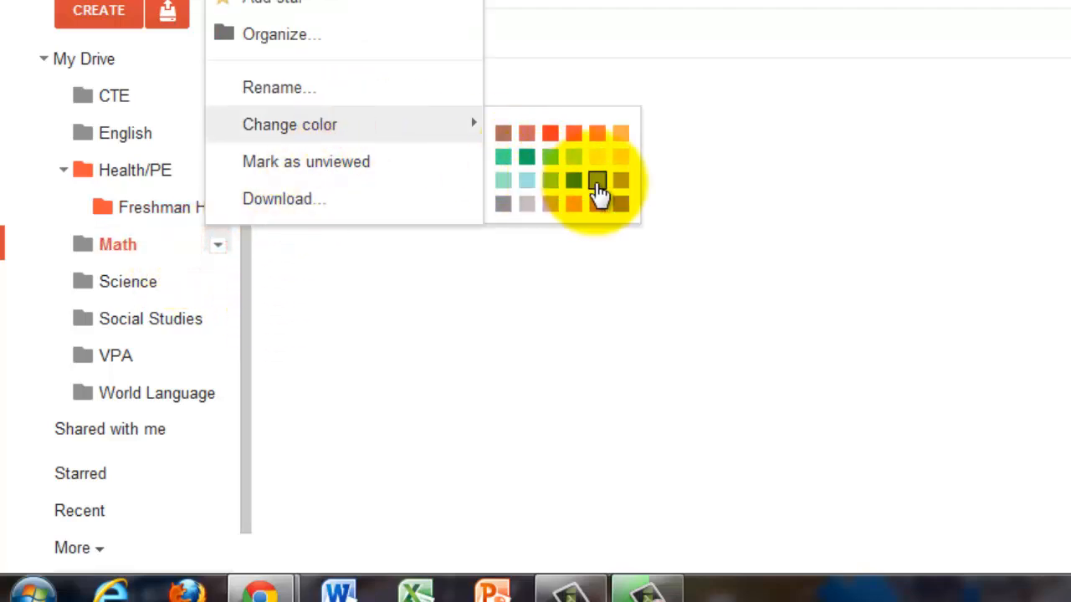
click(577, 183)
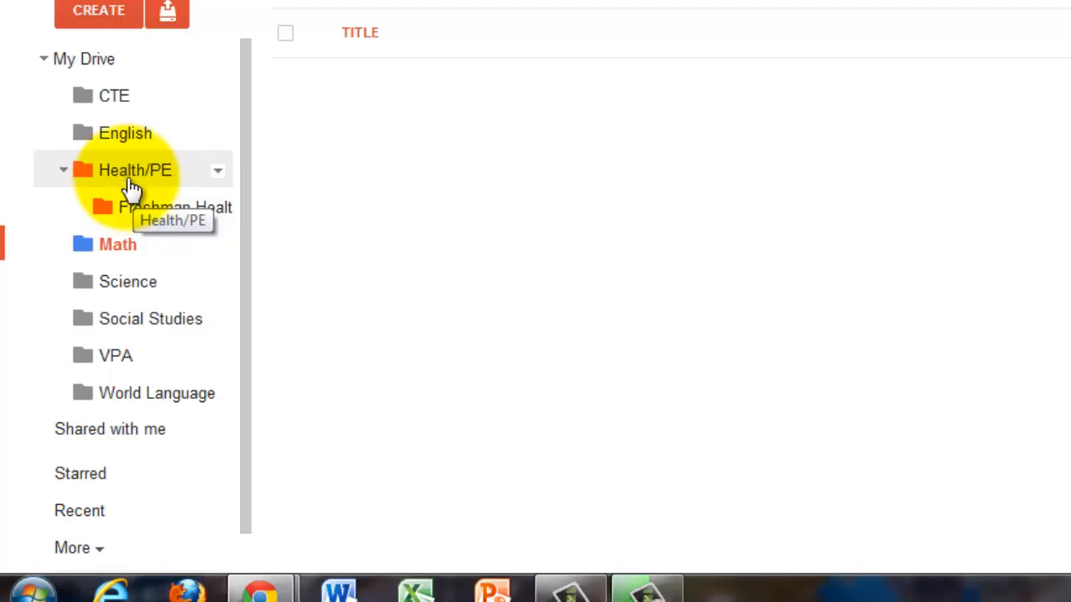
Open the English folder and start creating a new subfolder inside it.
click(95, 139)
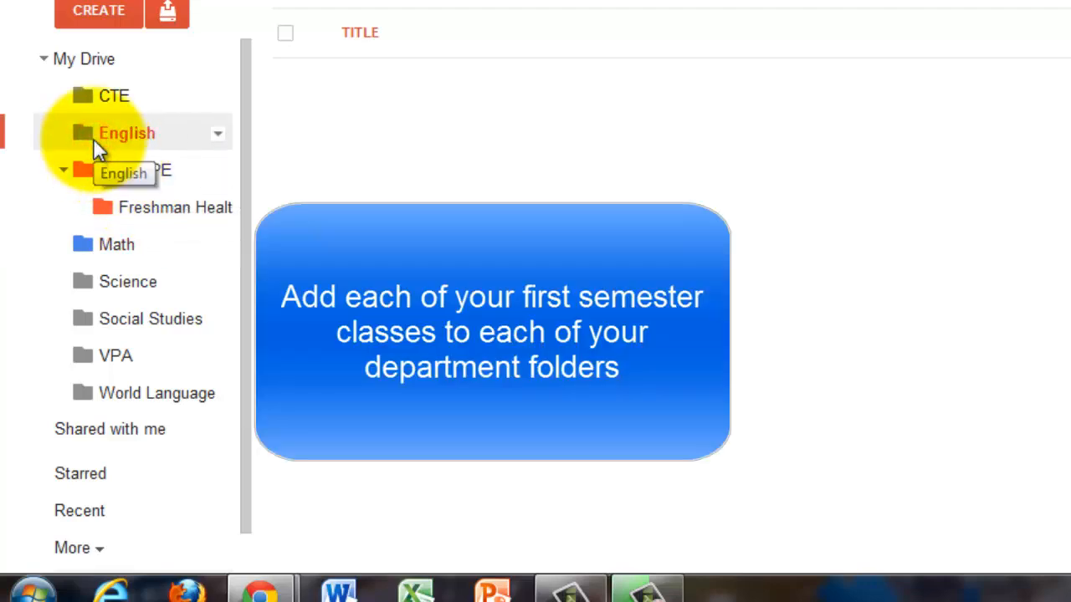
click(118, 10)
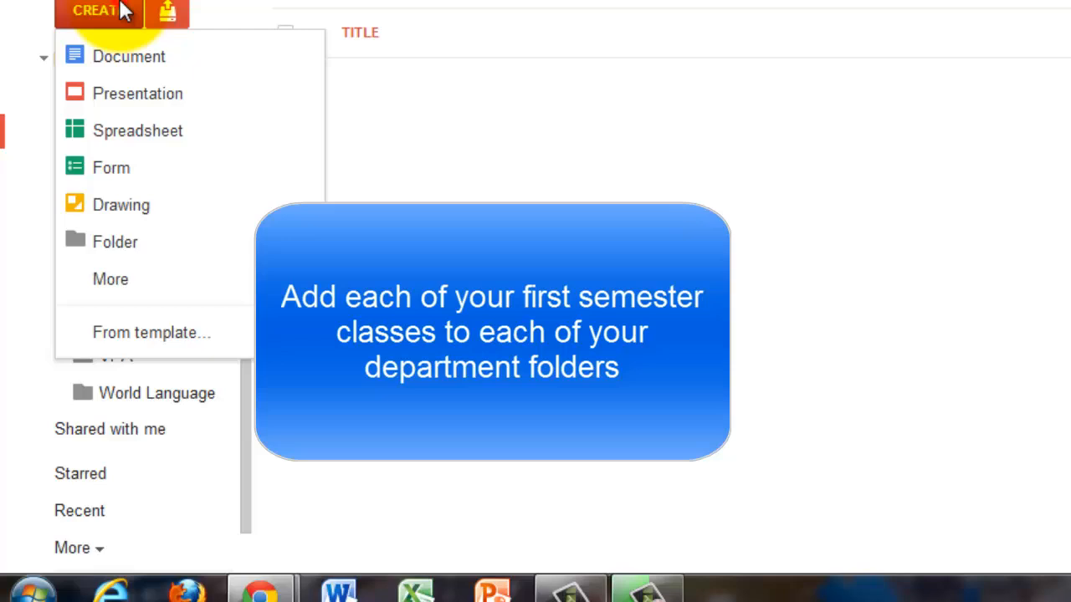
click(180, 241)
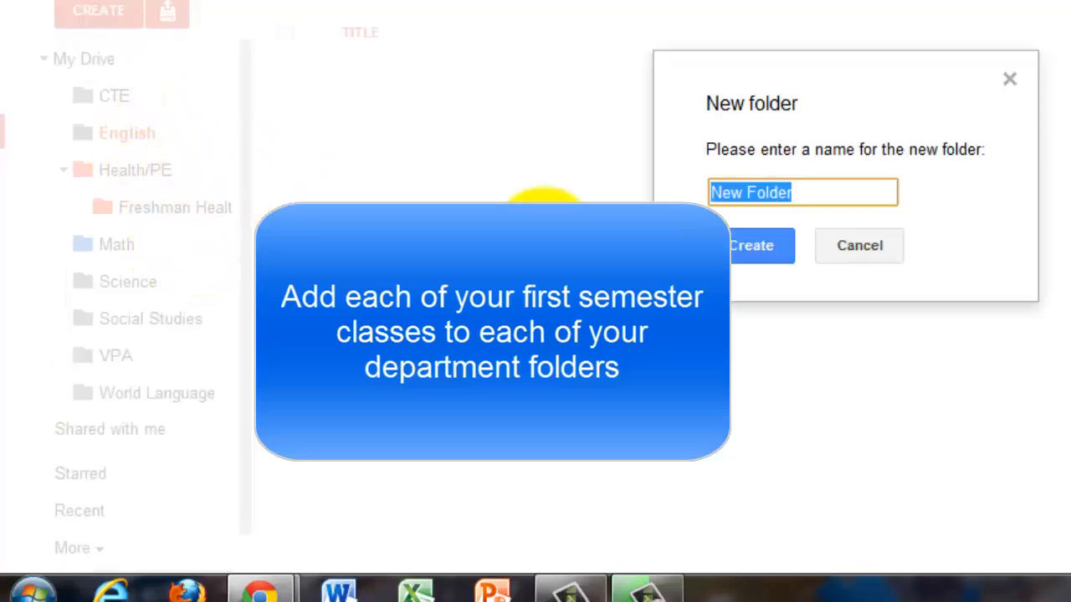